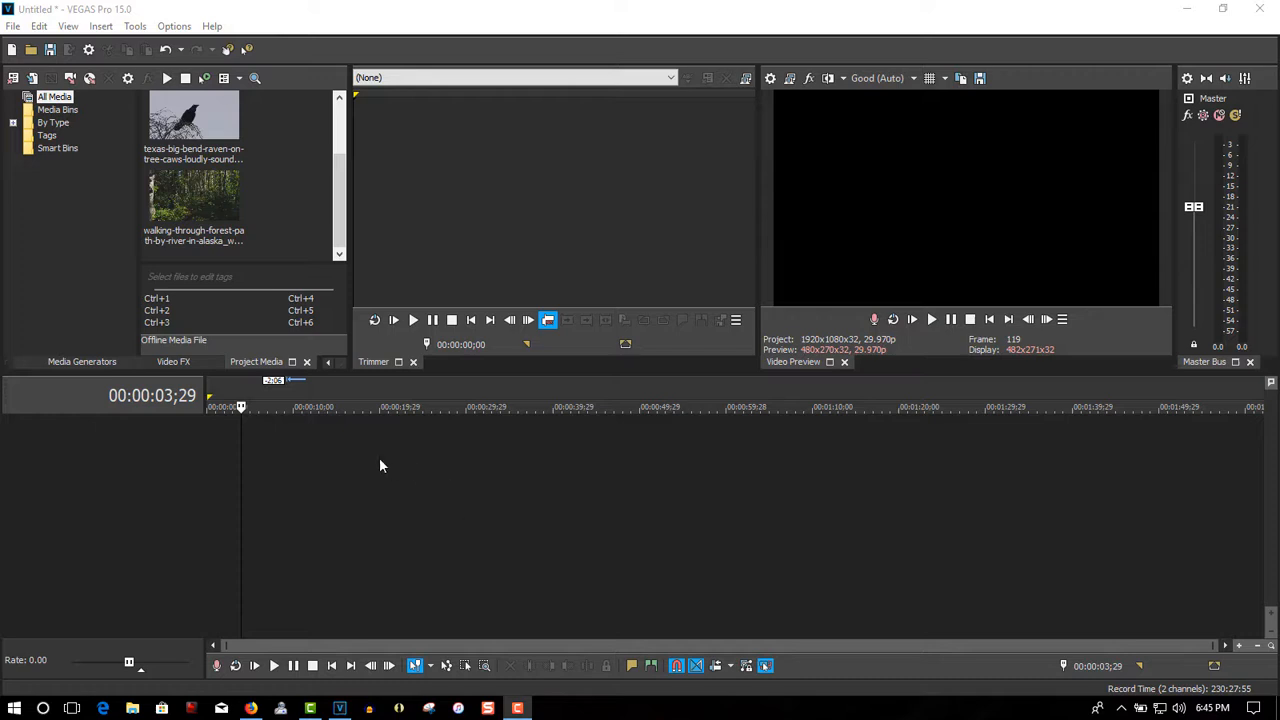
# Place the walking-through-forest-path clip at the very start of the empty timeline
pyautogui.click(987, 321)
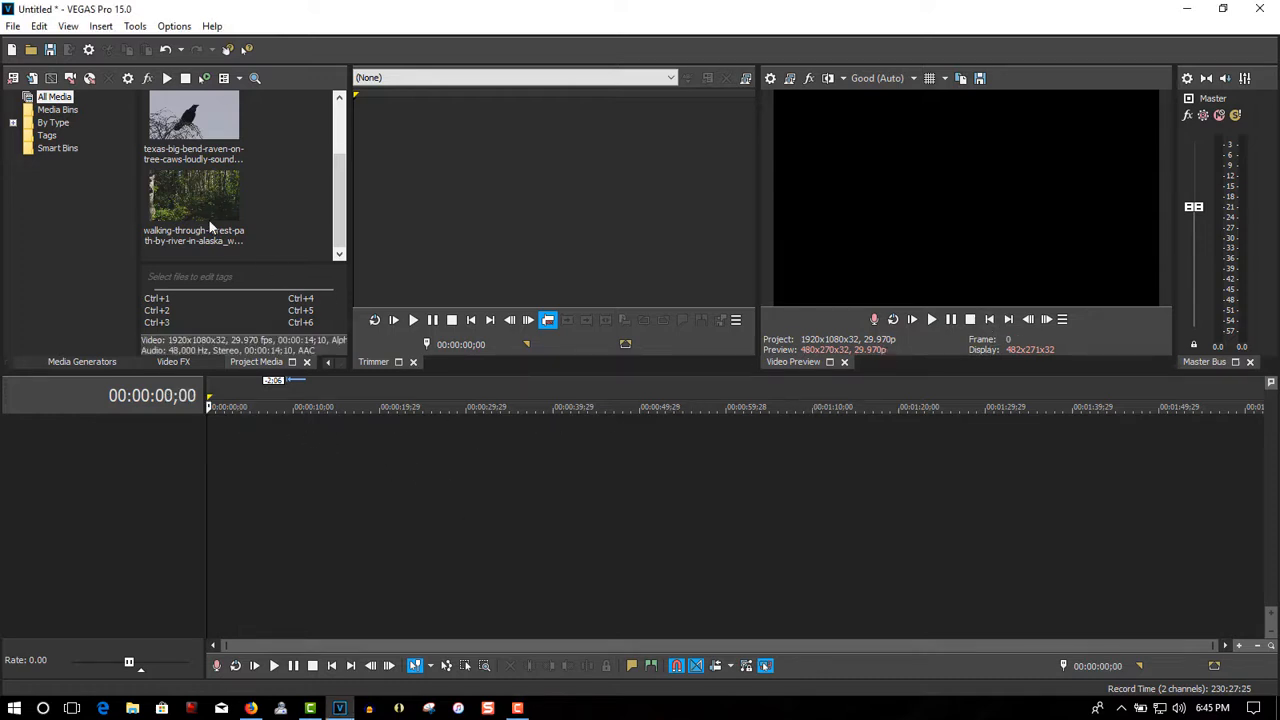
pyautogui.moveTo(184, 200); pyautogui.dragTo(210, 445)
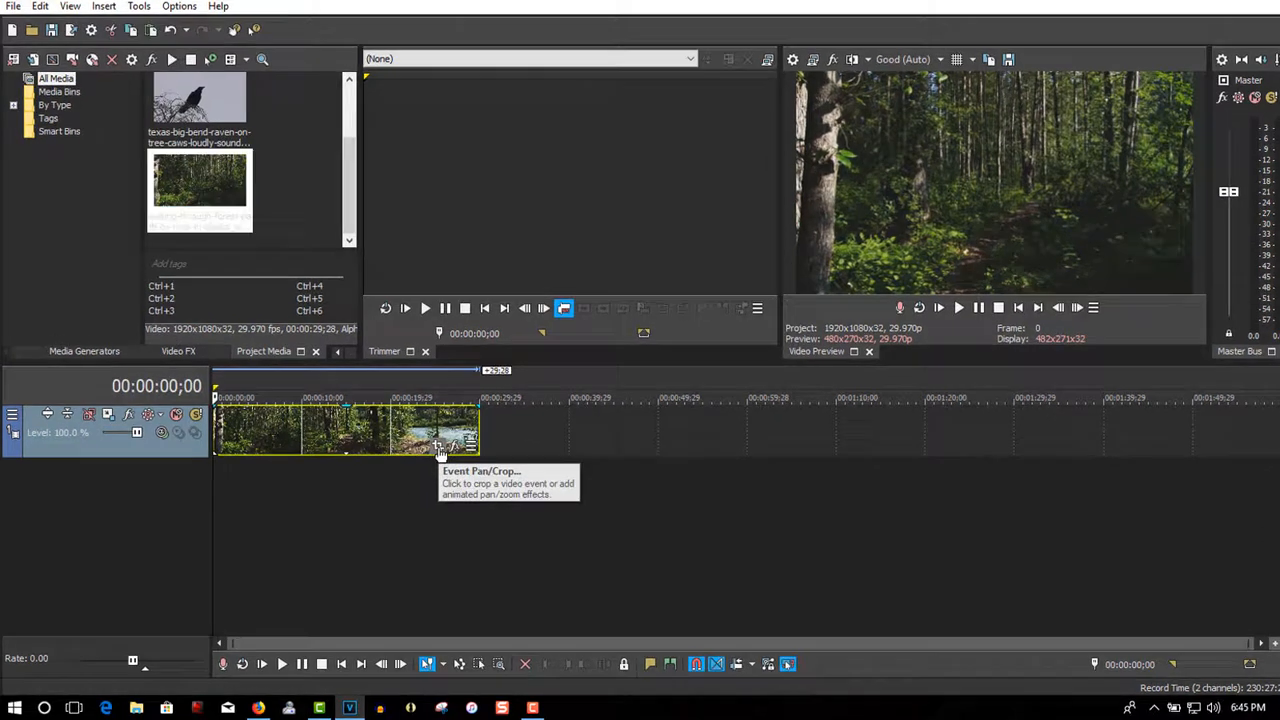
# Reduce the height of the forest clip's Event Pan/Crop frame to create letterbox bars, and close the crop settings
pyautogui.click(441, 455)
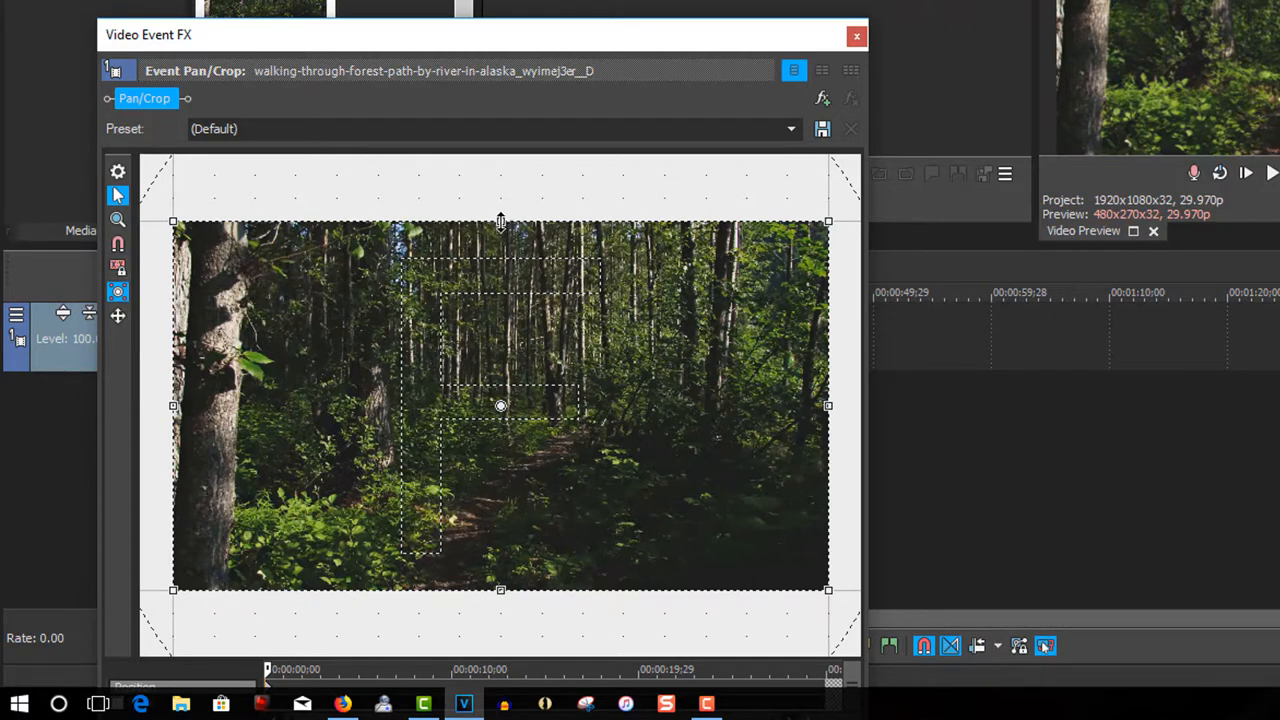
pyautogui.moveTo(501, 221); pyautogui.dragTo(497, 260)
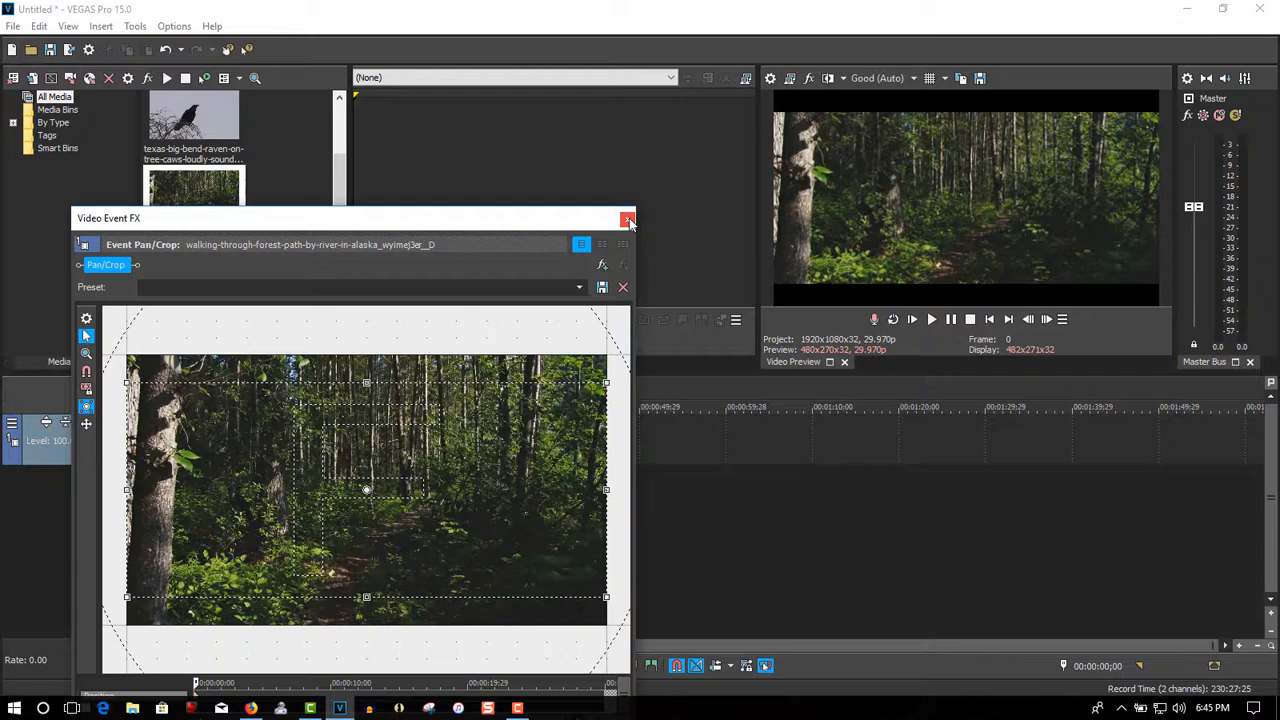
pyautogui.click(857, 36)
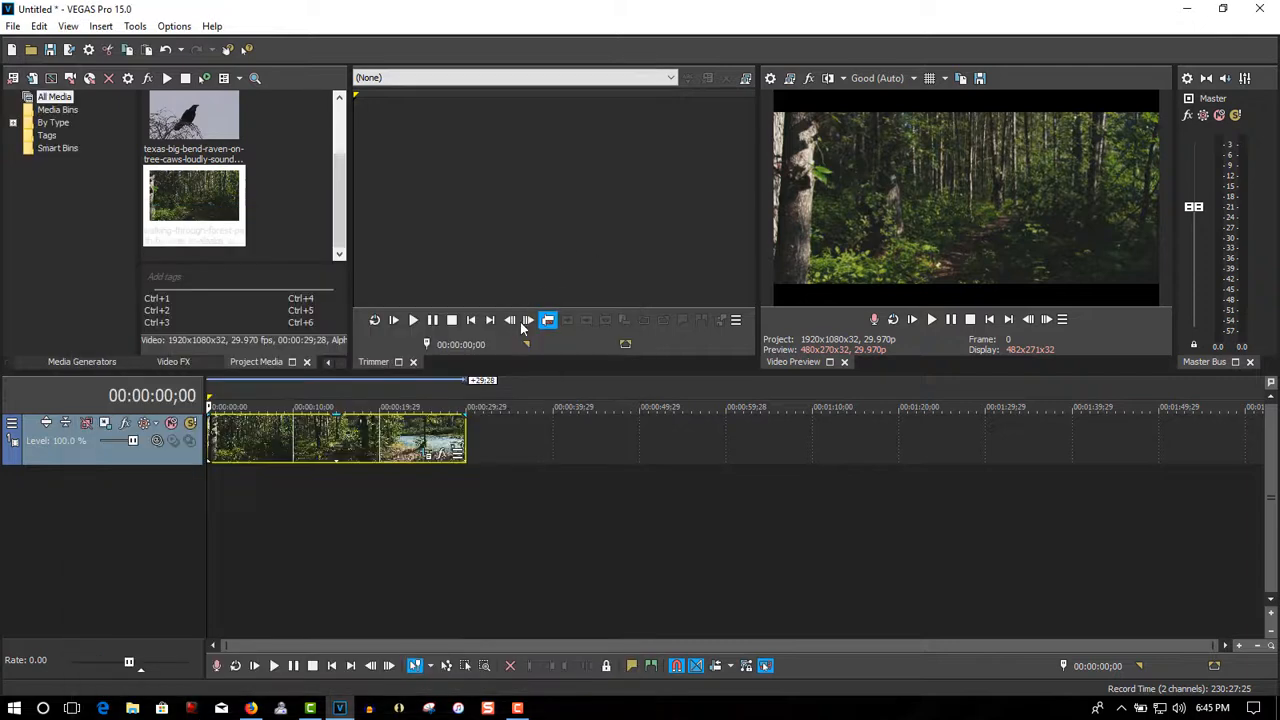
# Split the forest clip at 00:00:10;08 and move its second part later to leave a gap
pyautogui.click(301, 437)
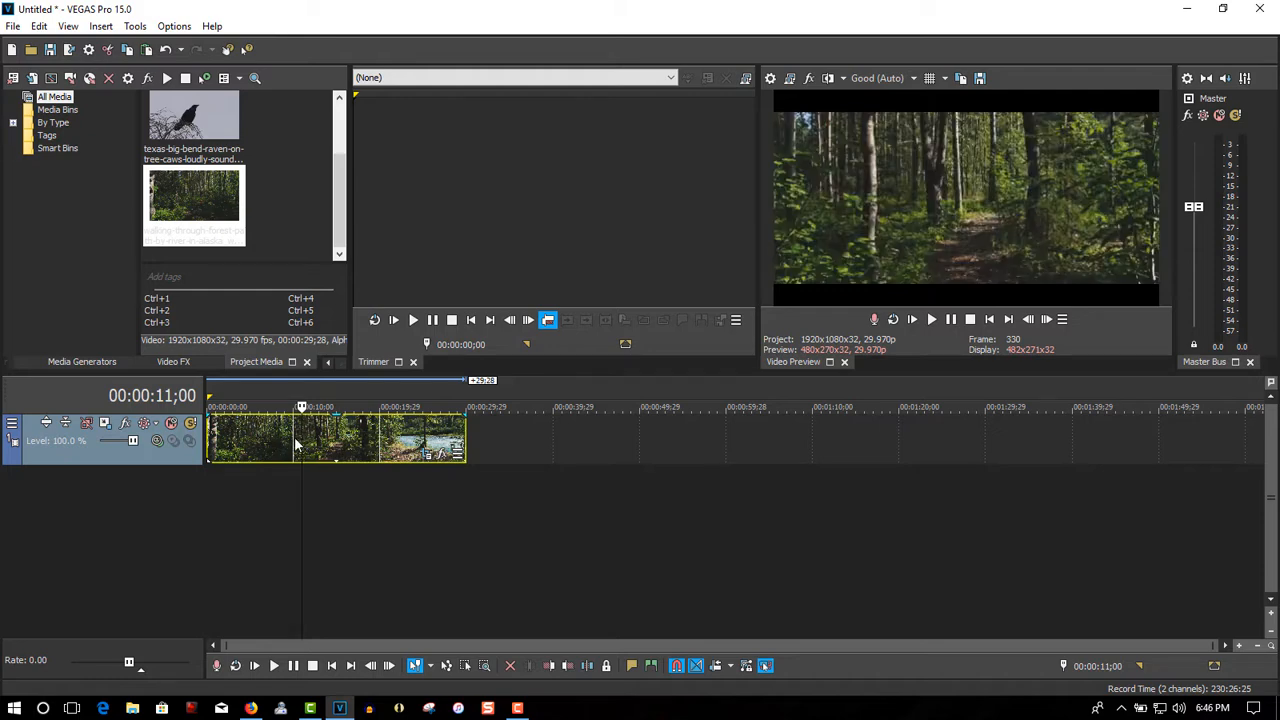
pyautogui.click(295, 437)
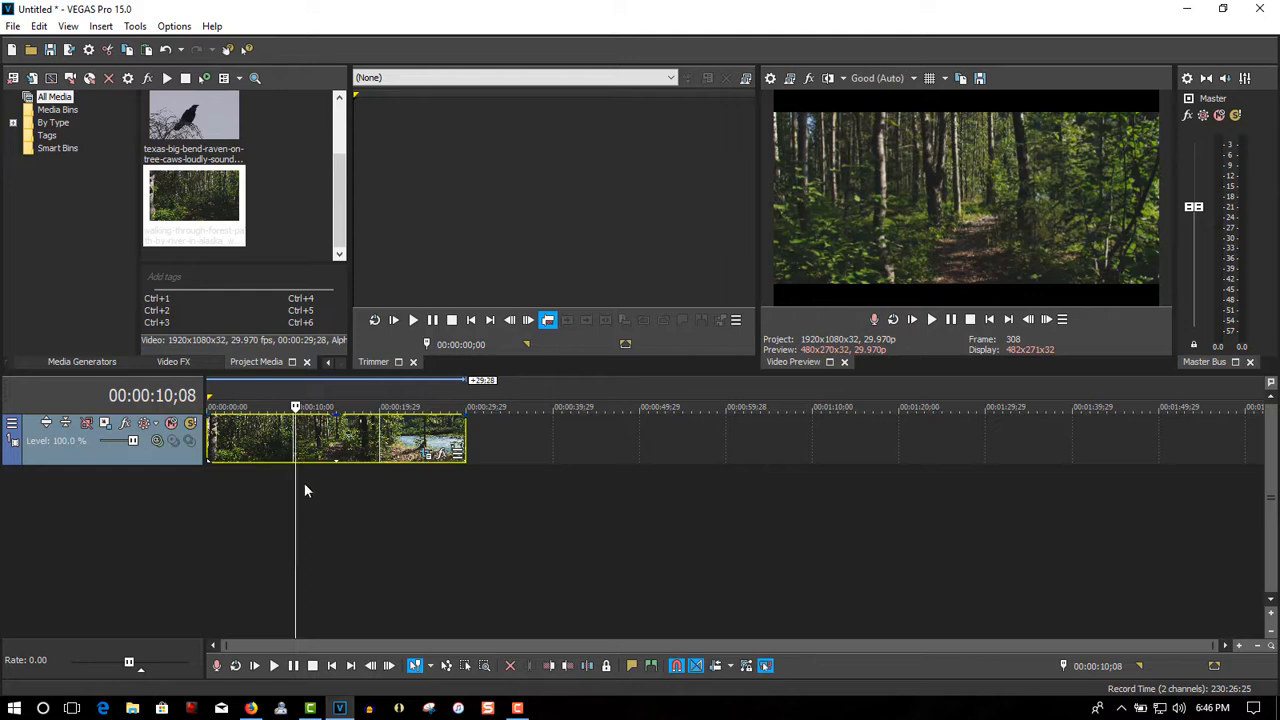
pyautogui.press('s')
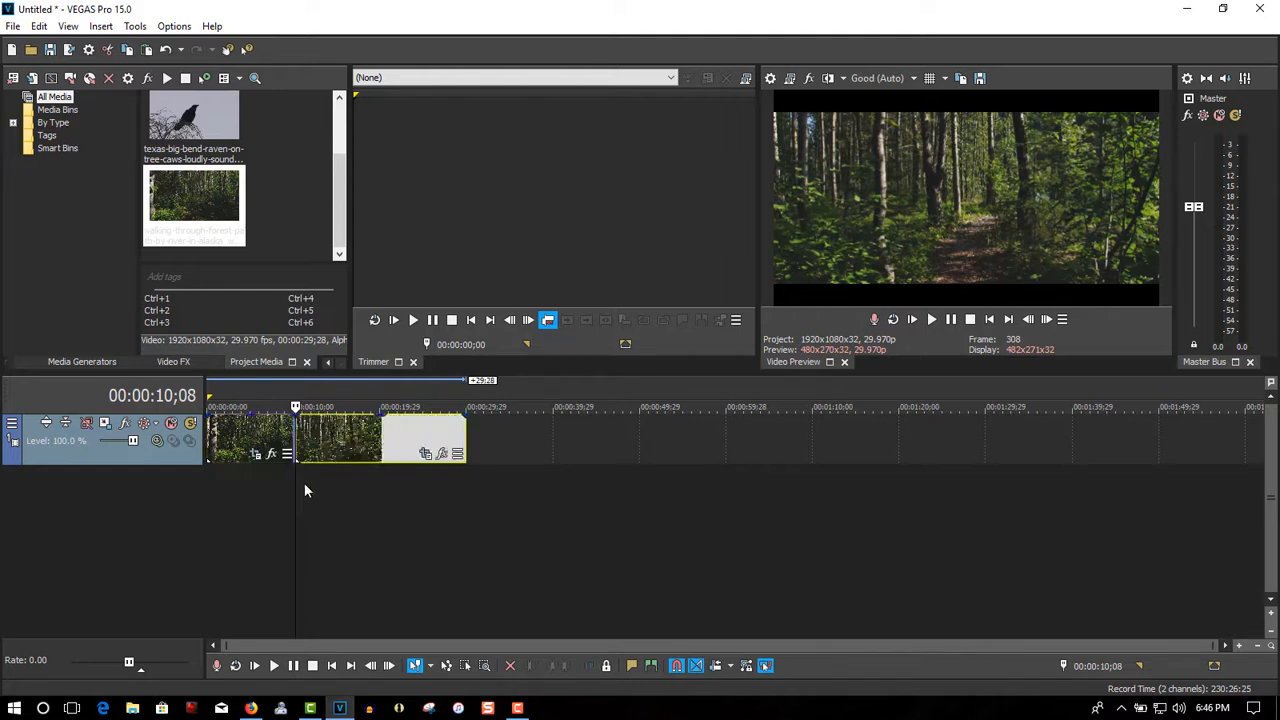
pyautogui.moveTo(362, 437); pyautogui.dragTo(505, 439)
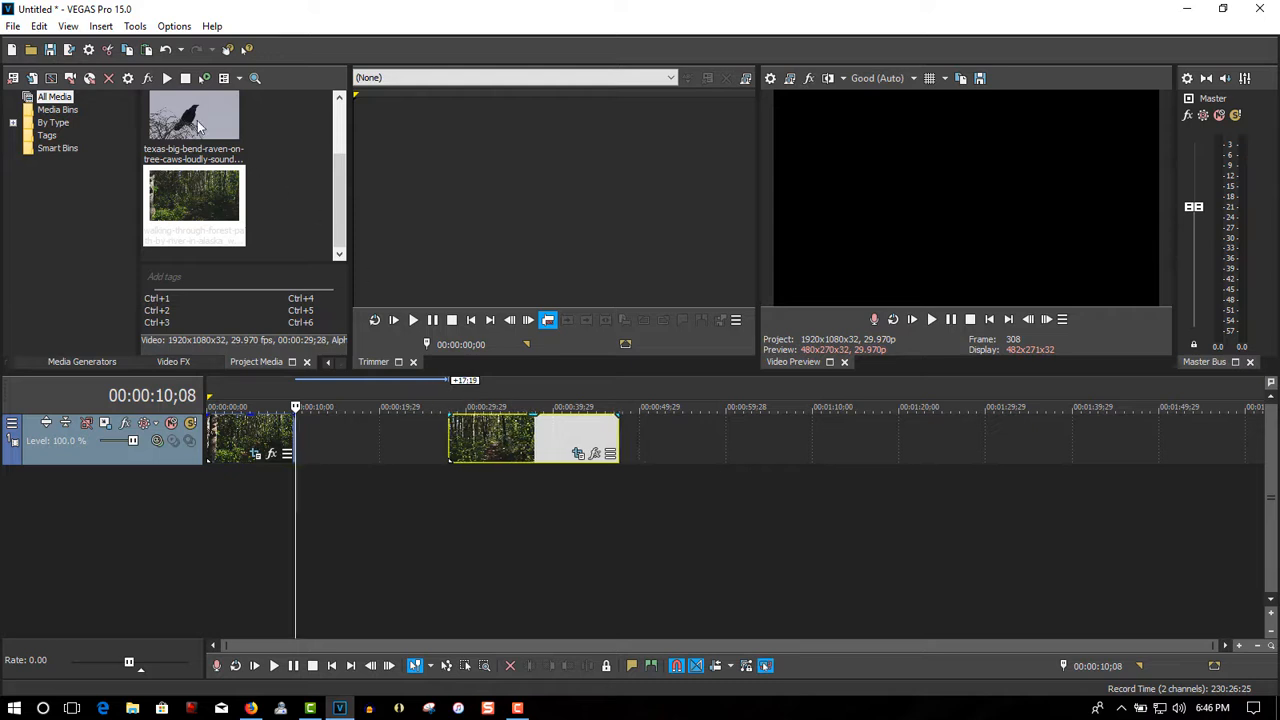
# Insert the raven clip in the gap, shorten its video and overlap it about 2:01 with the first forest clip
pyautogui.moveTo(197, 120); pyautogui.dragTo(303, 438)
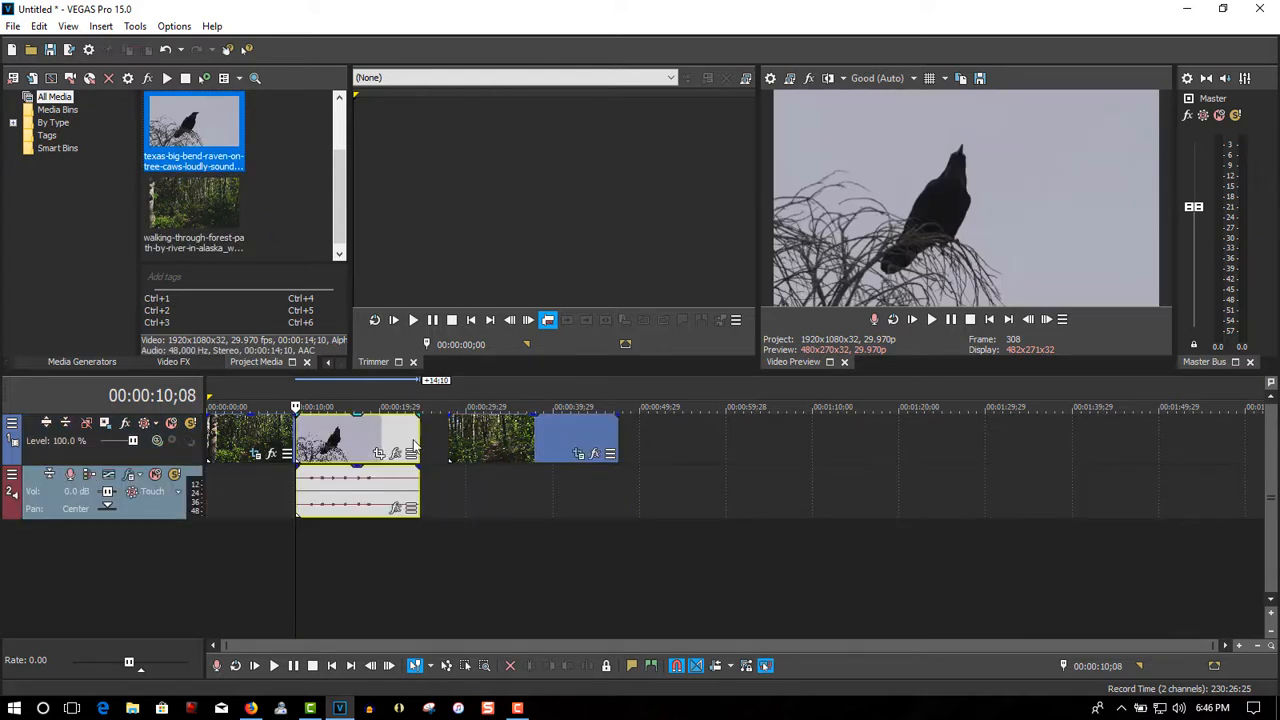
pyautogui.moveTo(419, 446); pyautogui.dragTo(316, 441)
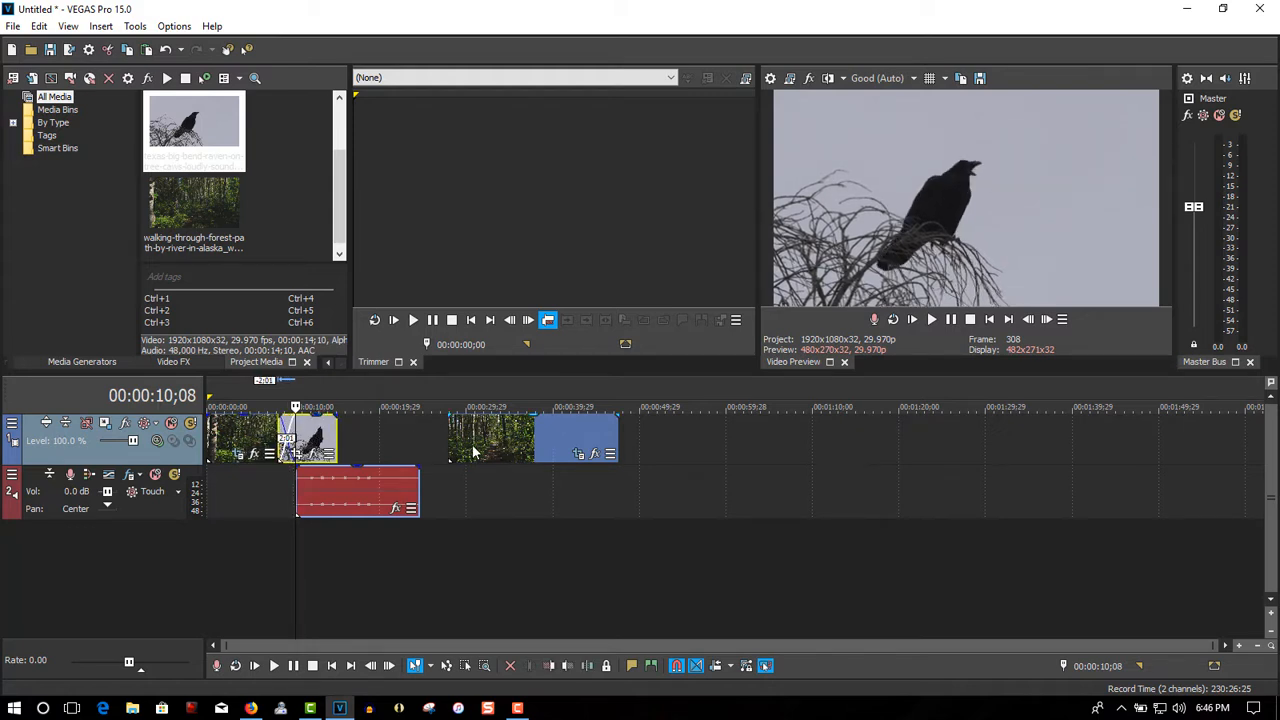
# Overlap the second forest clip about 2:02 with the raven video, and align the raven audio with it, shortened and faded out
pyautogui.moveTo(476, 446); pyautogui.dragTo(351, 442)
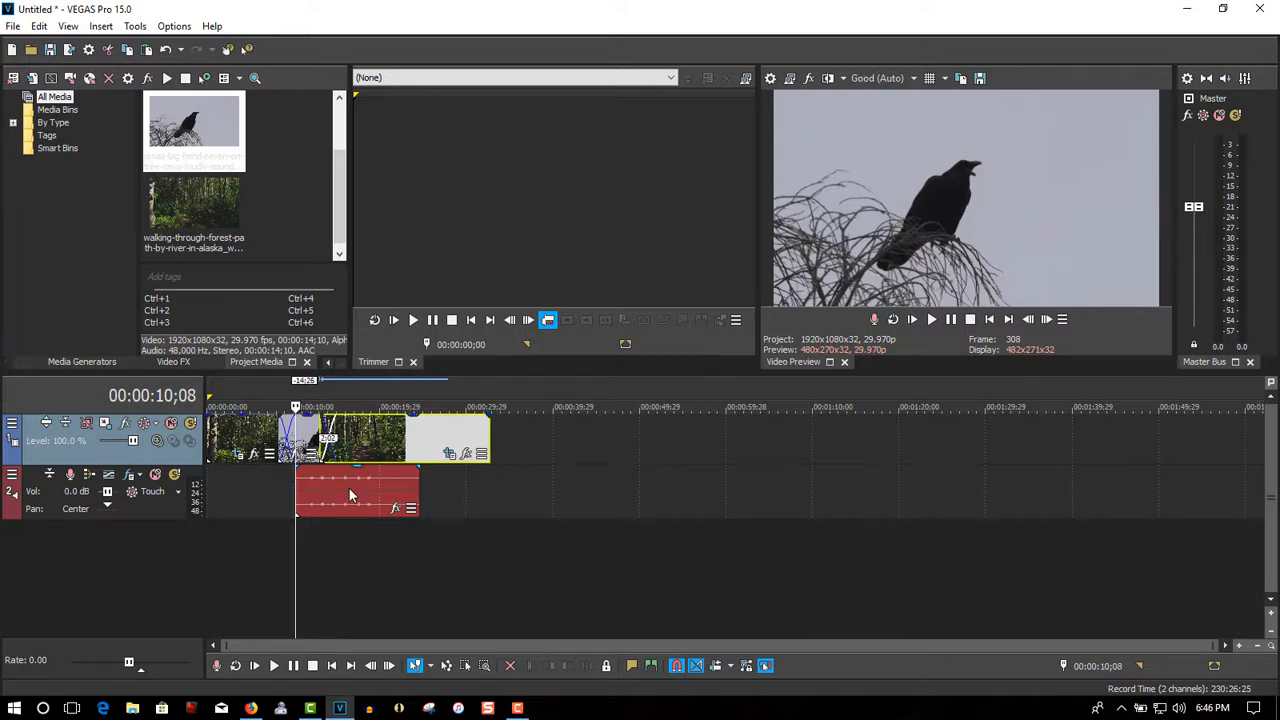
pyautogui.moveTo(349, 490)
pyautogui.mouseDown()
pyautogui.moveTo(336, 490)
pyautogui.moveTo(389, 488)
pyautogui.moveTo(347, 467)
pyautogui.mouseUp()
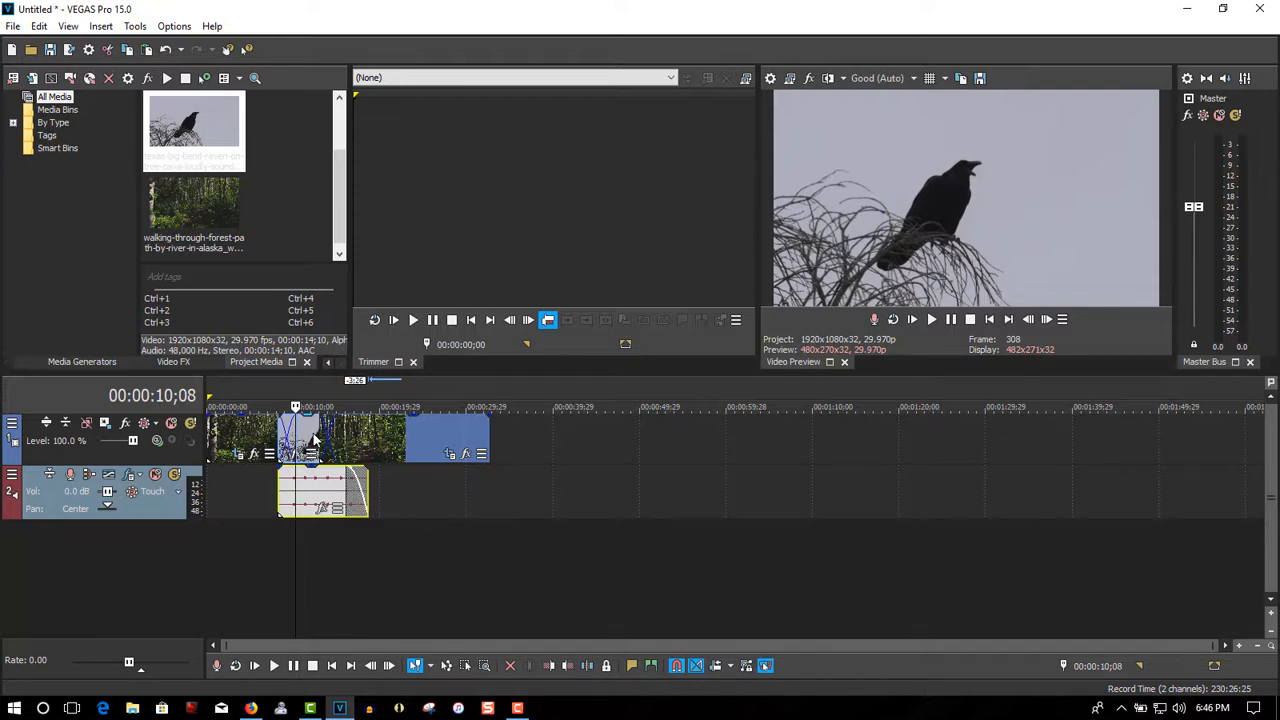
# Copy the first forest clip and paste its event attributes onto the raven clip to give it the same letterbox crop
pyautogui.click(253, 433)
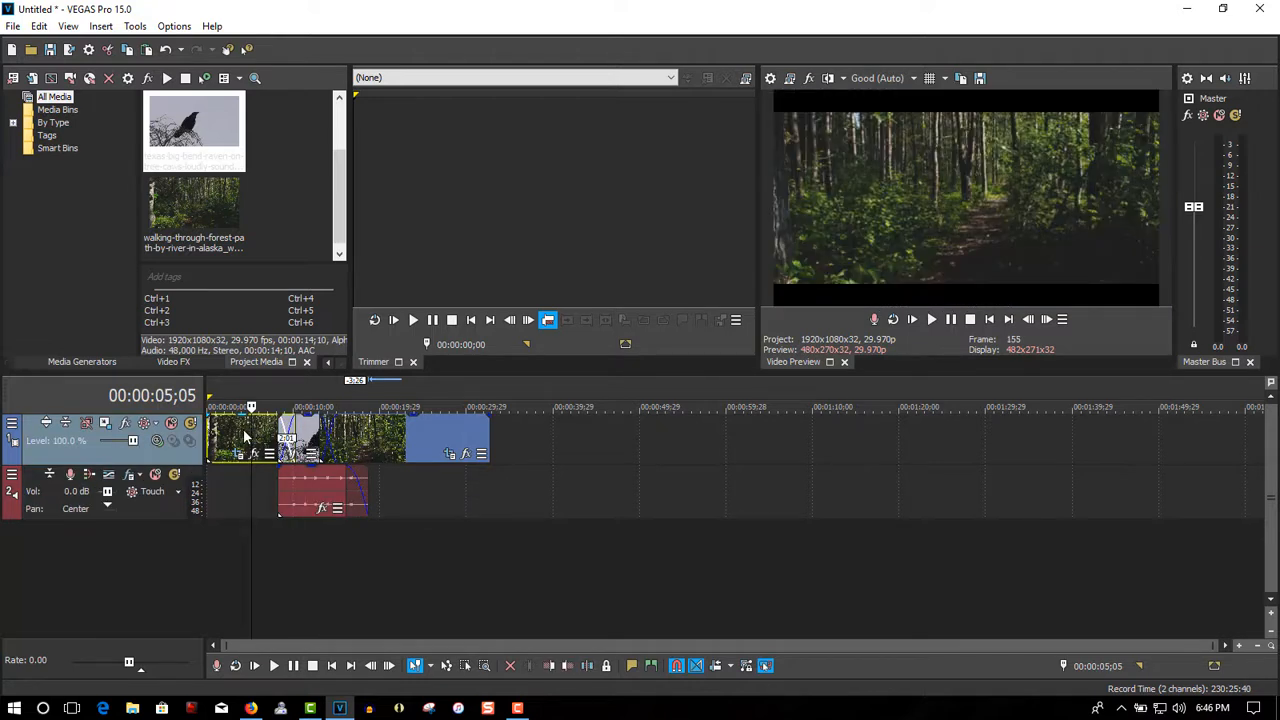
pyautogui.rightClick(245, 437)
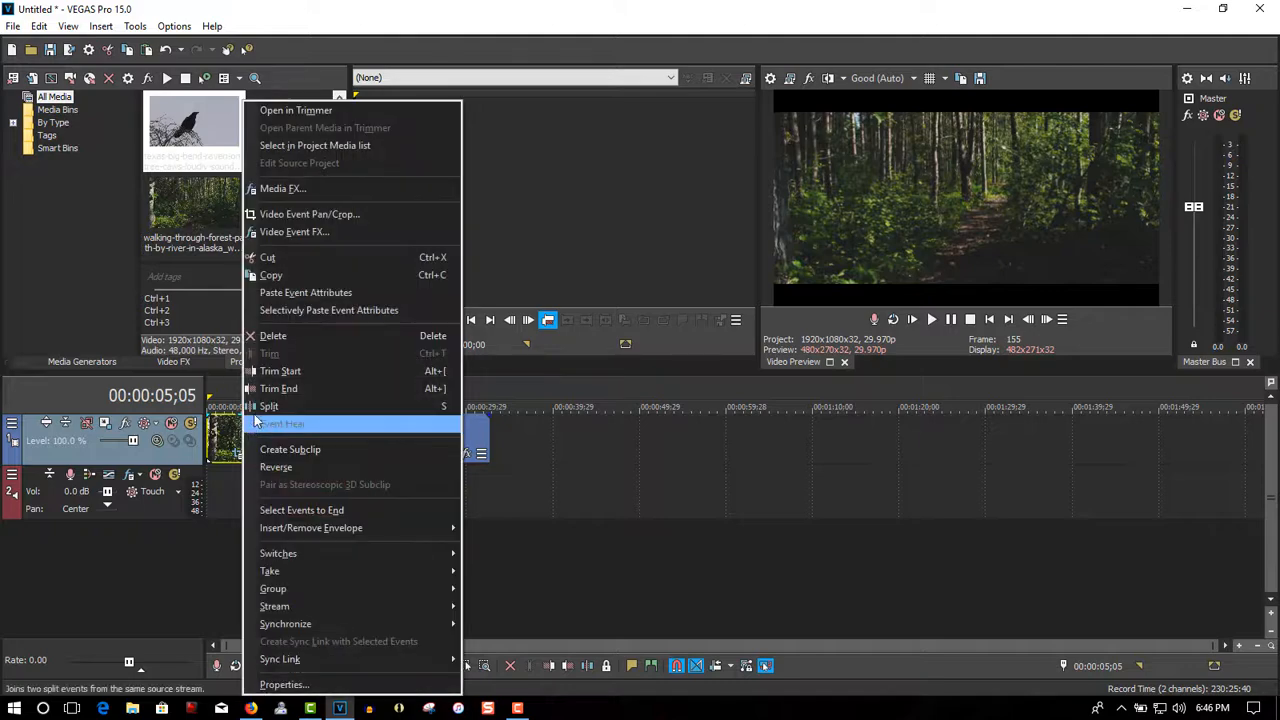
pyautogui.click(272, 277)
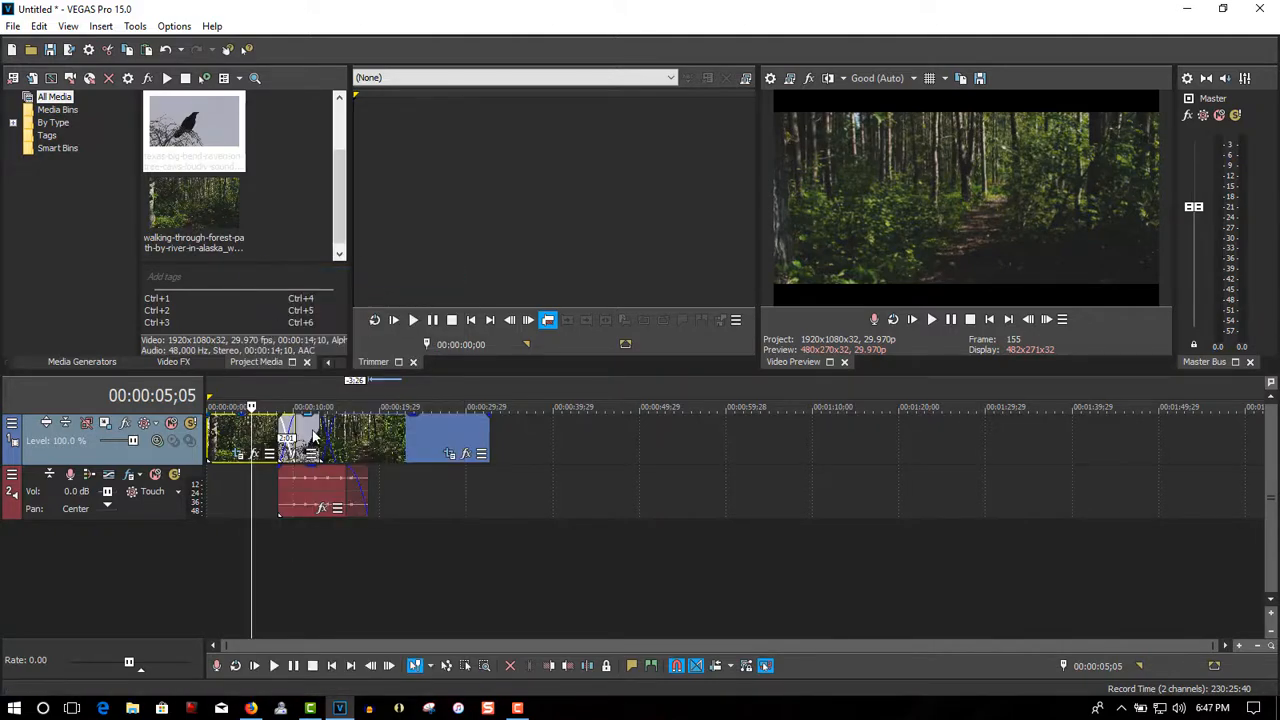
pyautogui.click(308, 428)
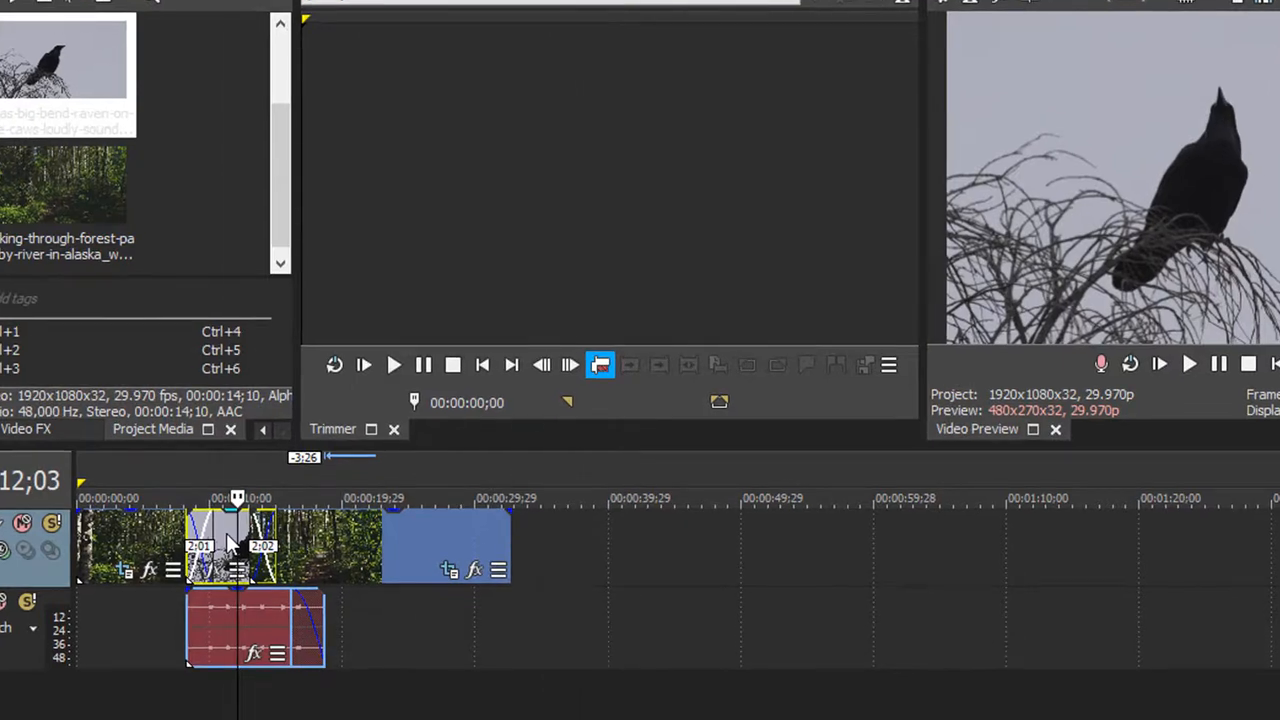
pyautogui.rightClick(226, 533)
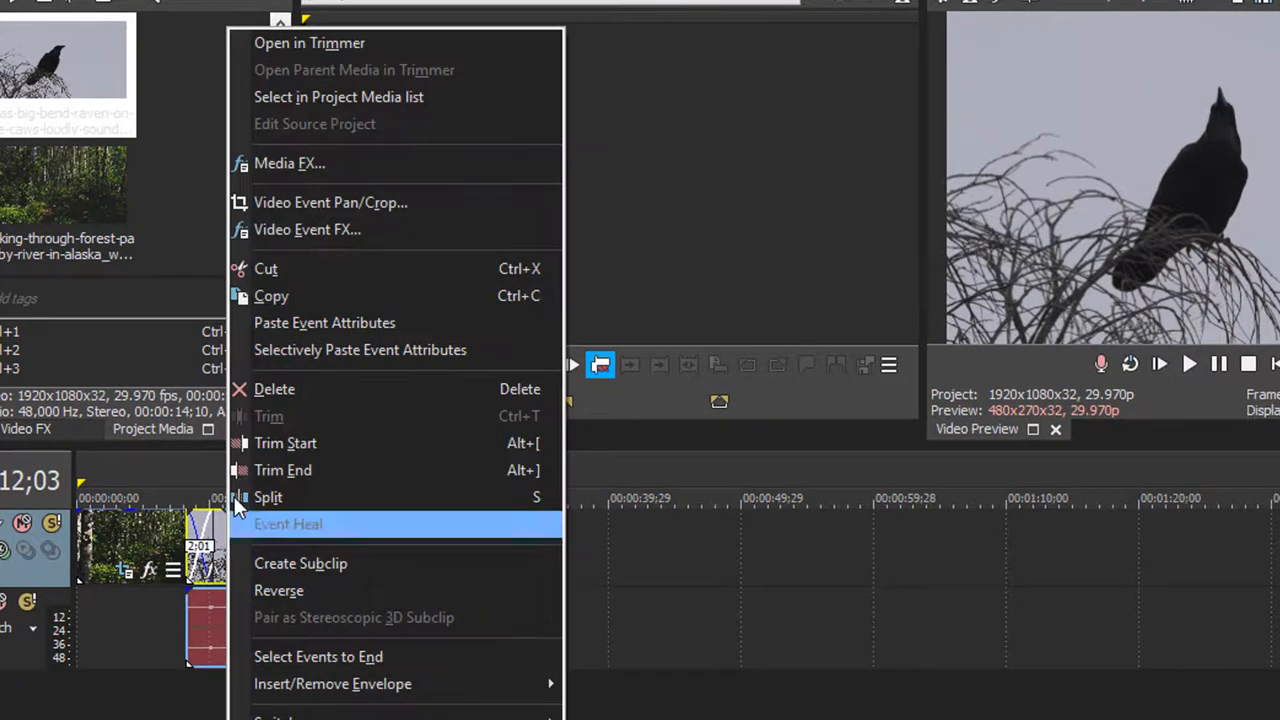
pyautogui.click(360, 325)
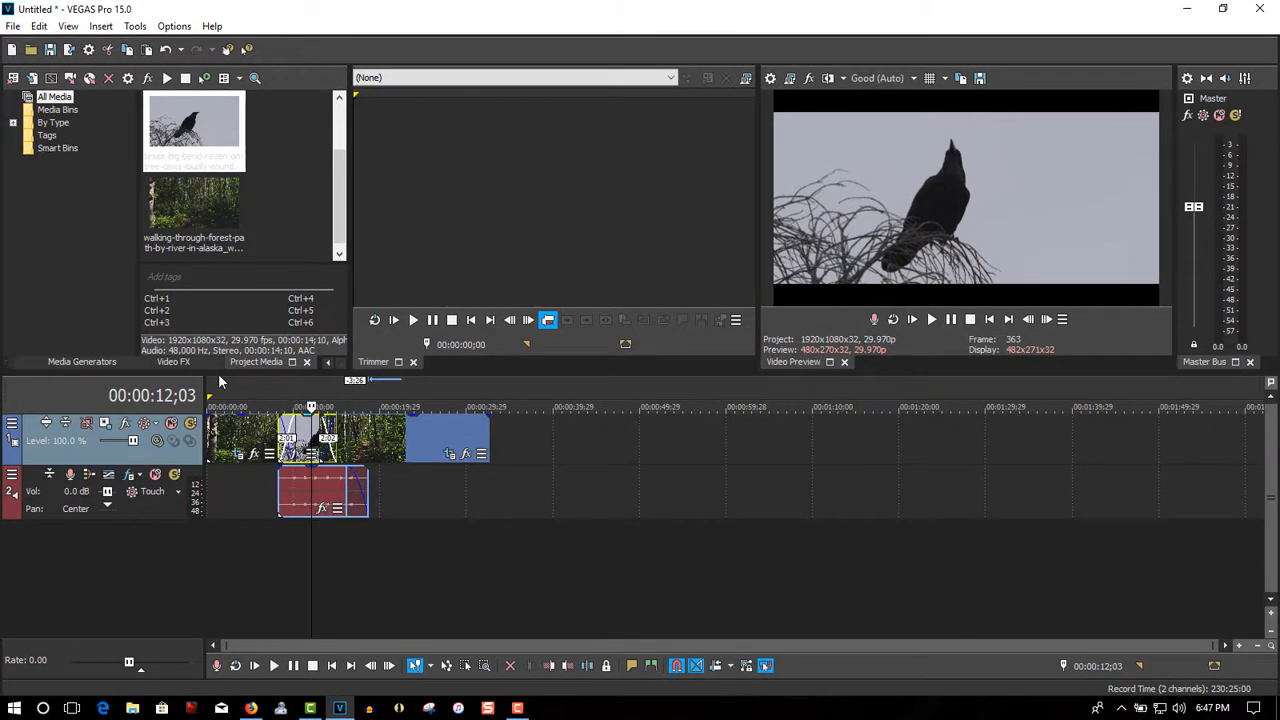
# Apply the Night preset of the Color Curves video effect to the first forest clip
pyautogui.click(182, 364)
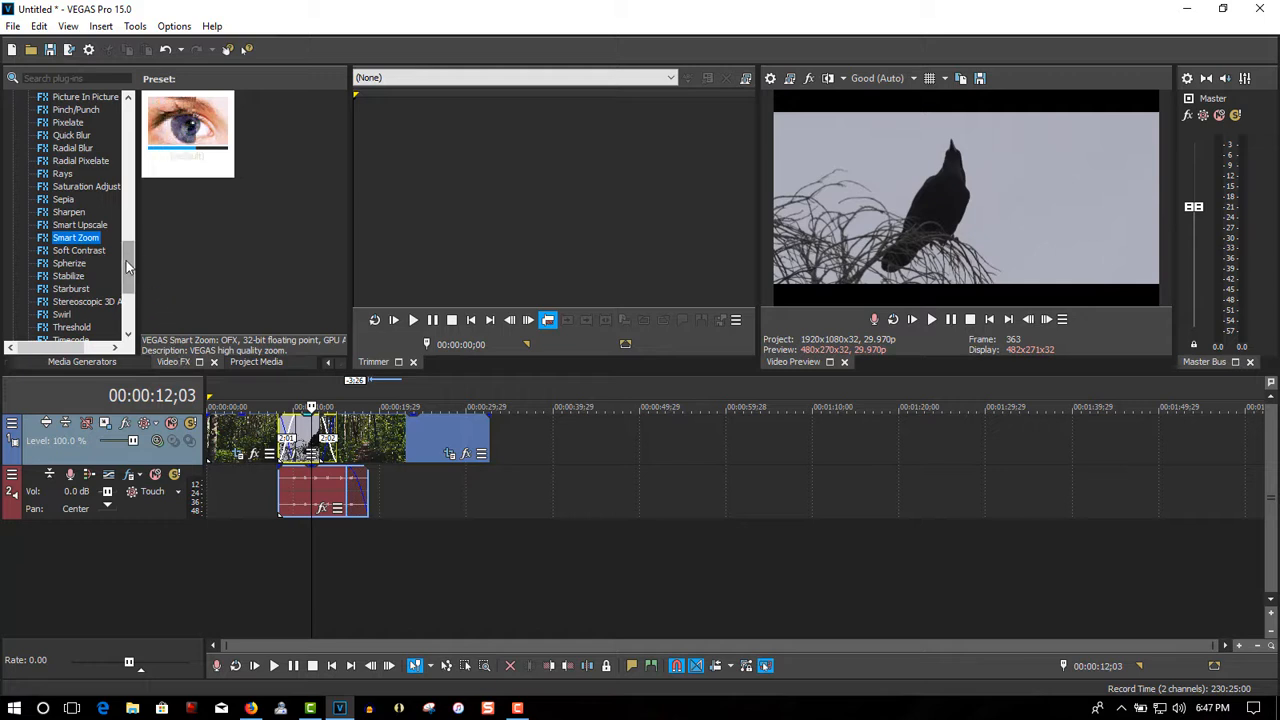
pyautogui.moveTo(127, 267); pyautogui.dragTo(126, 190)
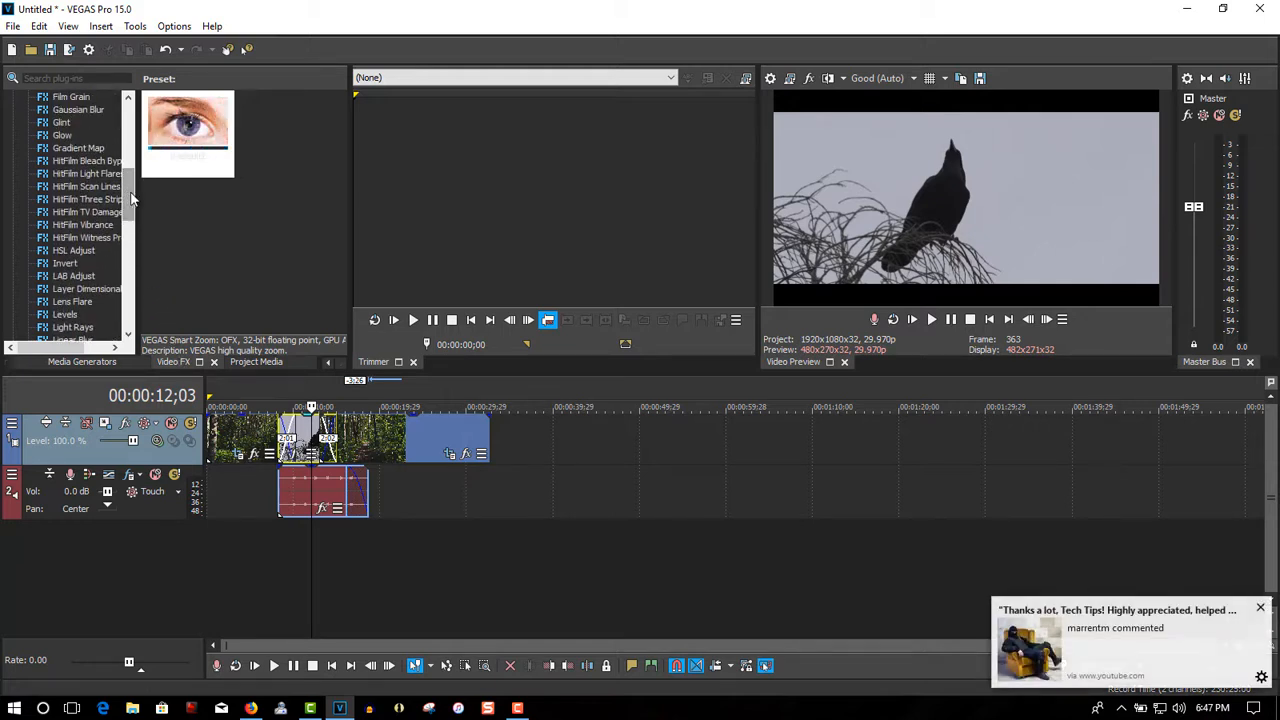
pyautogui.moveTo(130, 198); pyautogui.dragTo(126, 165)
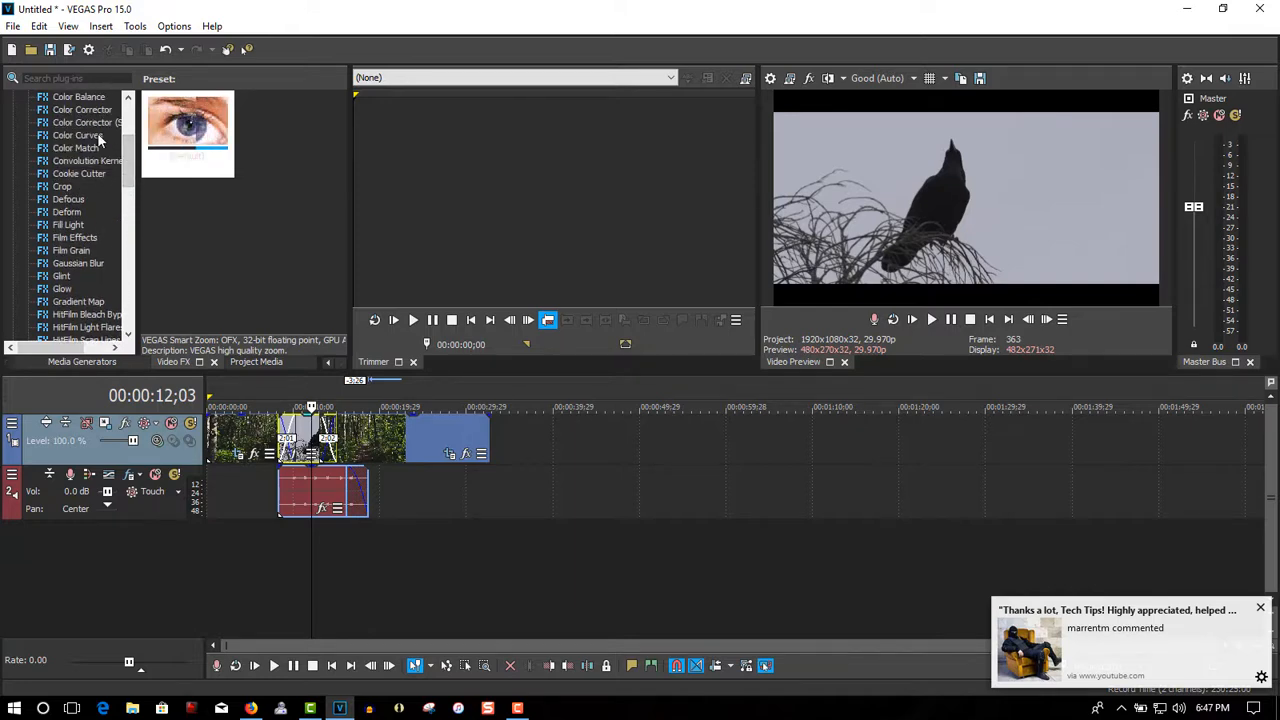
pyautogui.click(90, 135)
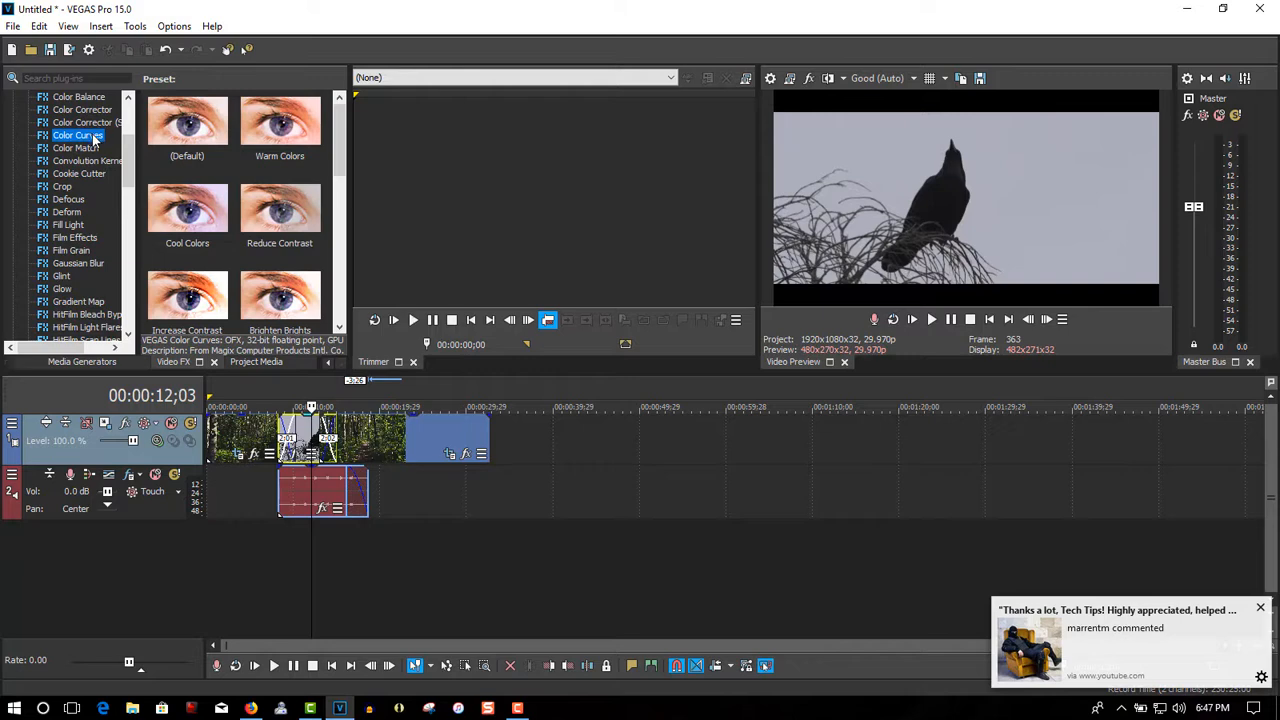
pyautogui.moveTo(341, 160); pyautogui.dragTo(330, 210)
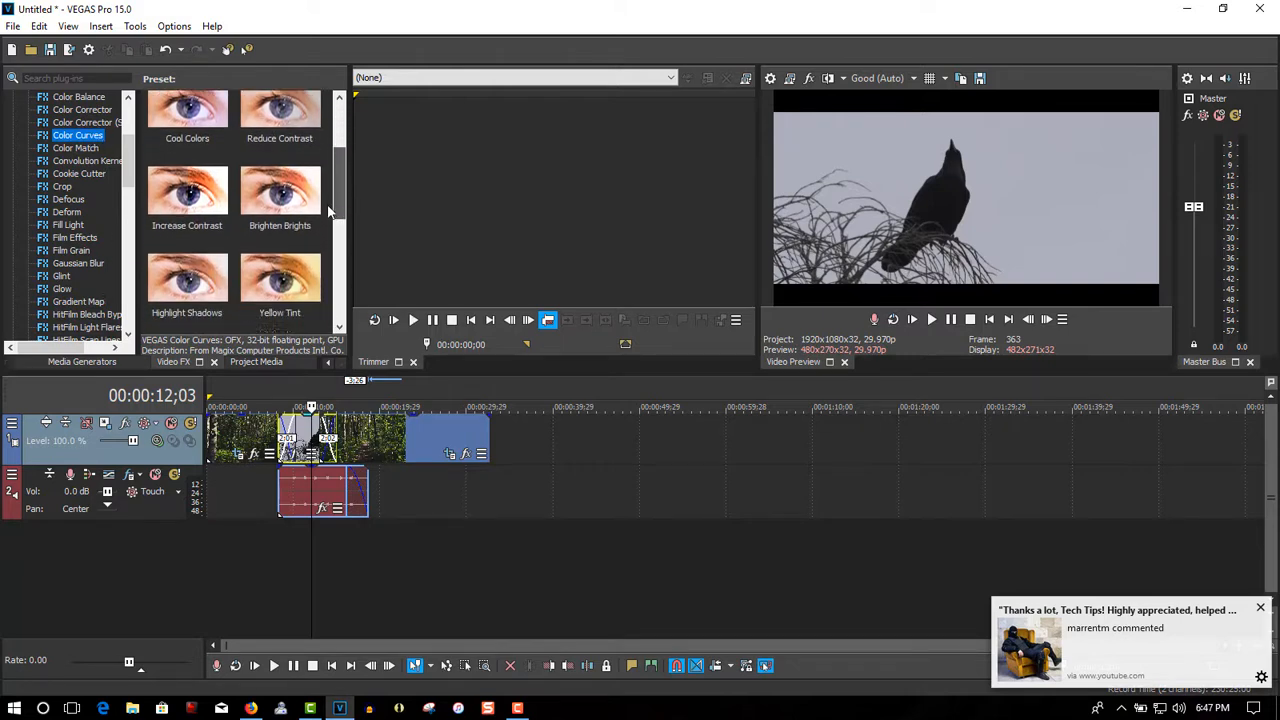
pyautogui.scroll(-3, 325, 220)
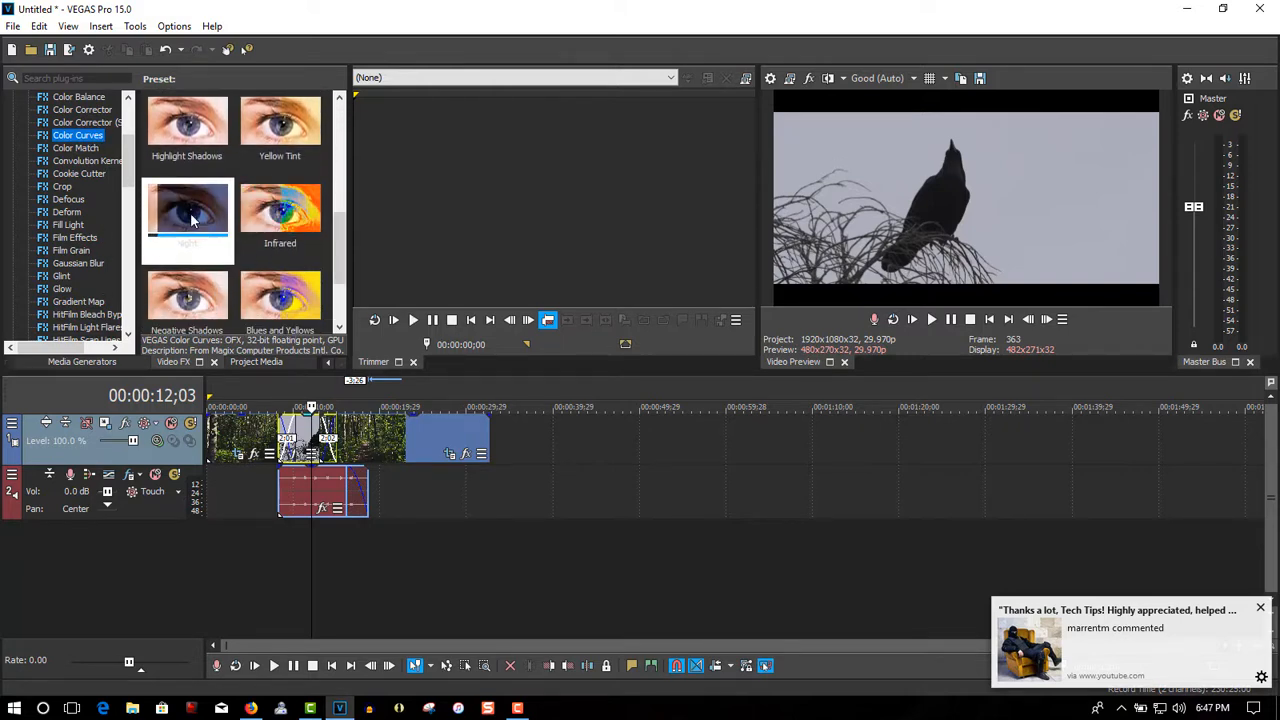
pyautogui.moveTo(191, 220); pyautogui.dragTo(230, 432)
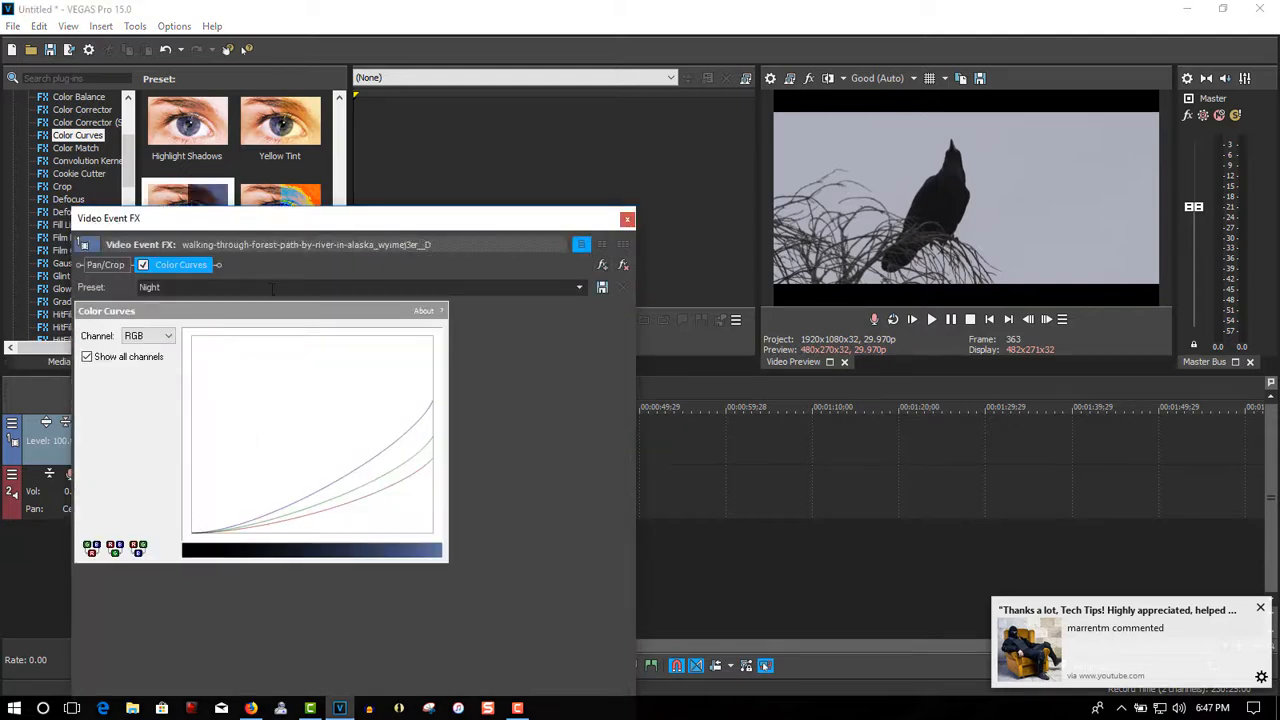
# Compare the first forest clip at 00:00:04;16 with Color Curves switched off and on, and close the effect settings
pyautogui.moveTo(279, 231); pyautogui.dragTo(251, 228)
pyautogui.click(248, 390)
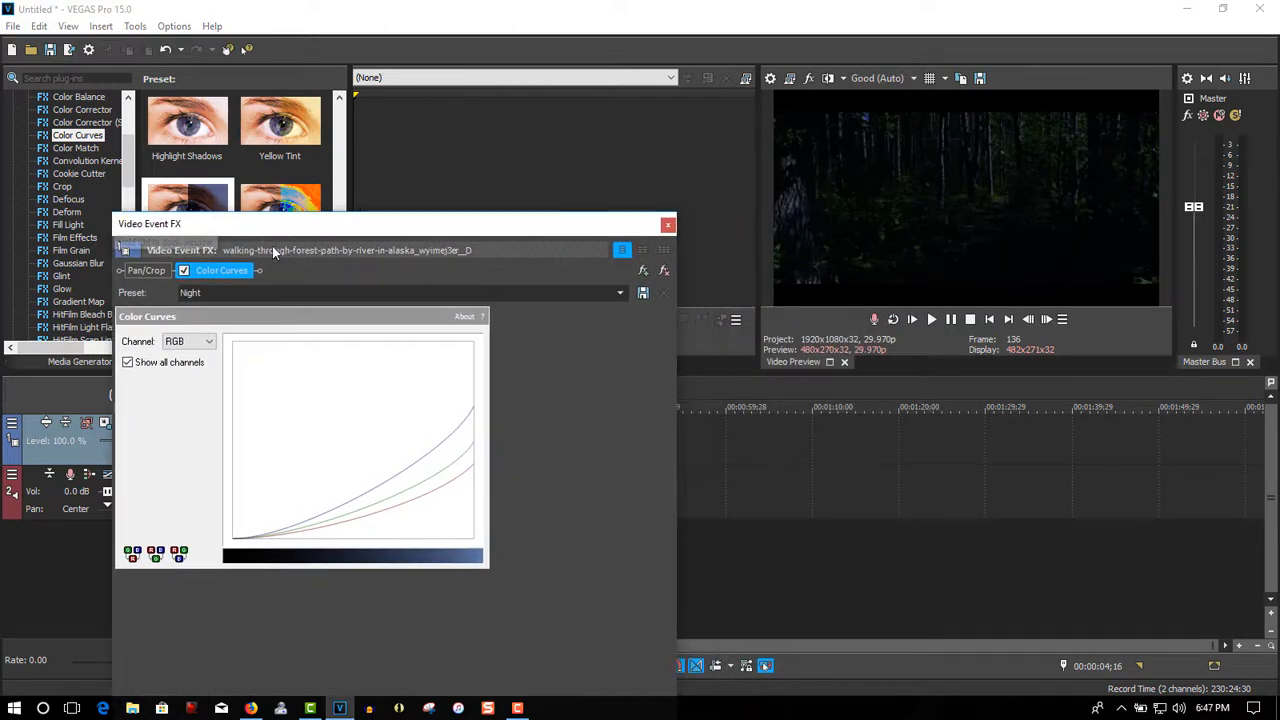
pyautogui.click(185, 270)
pyautogui.click(185, 270)
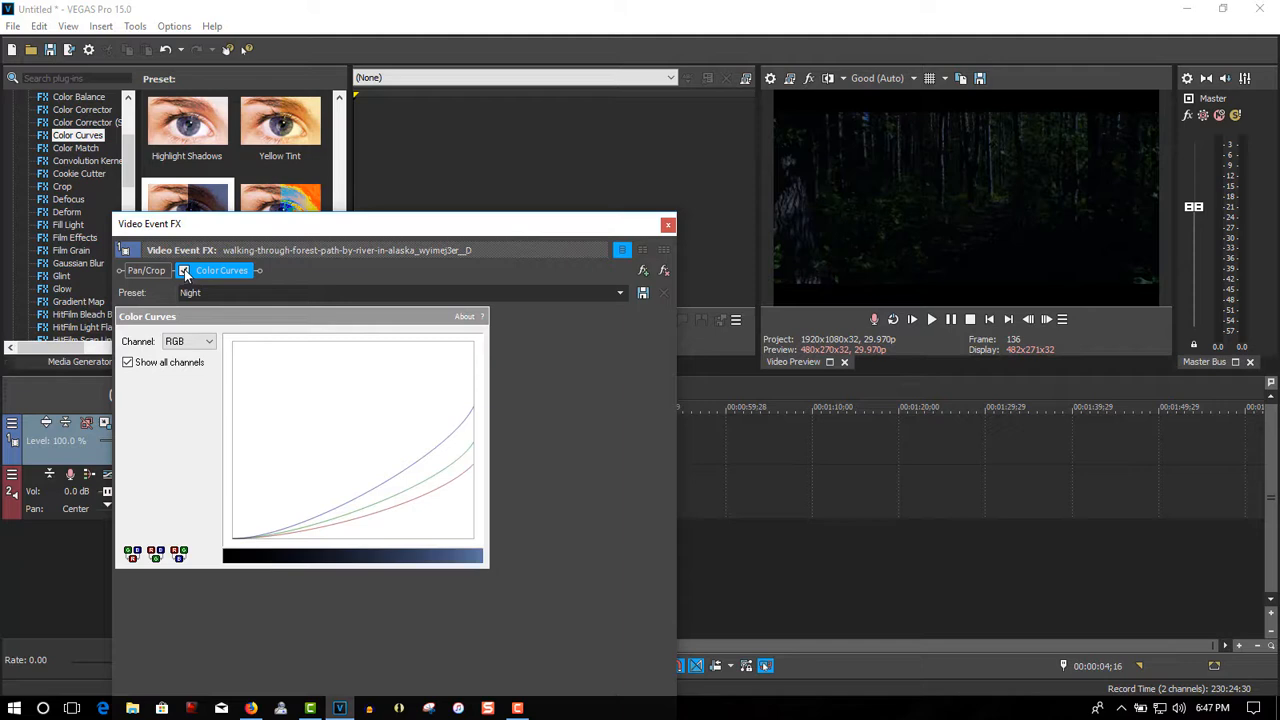
pyautogui.click(668, 227)
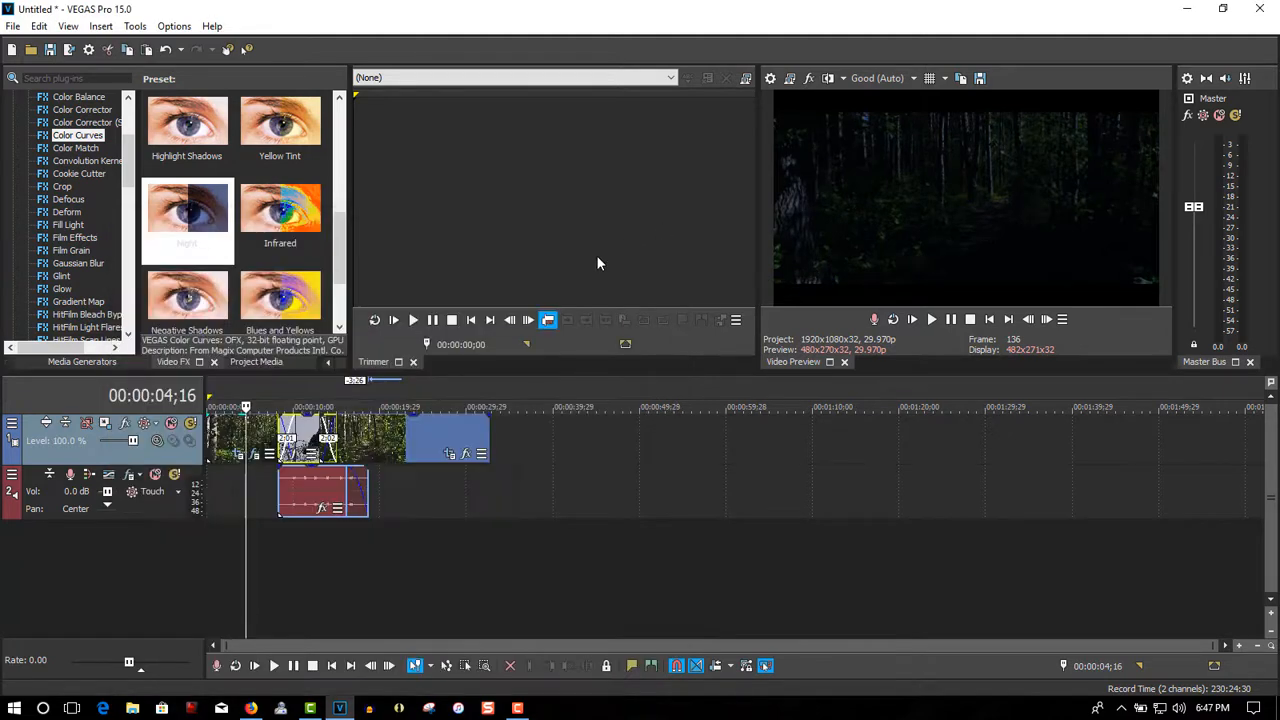
# Copy the first forest clip and paste its event attributes onto the raven clip and the second forest clip
pyautogui.rightClick(230, 441)
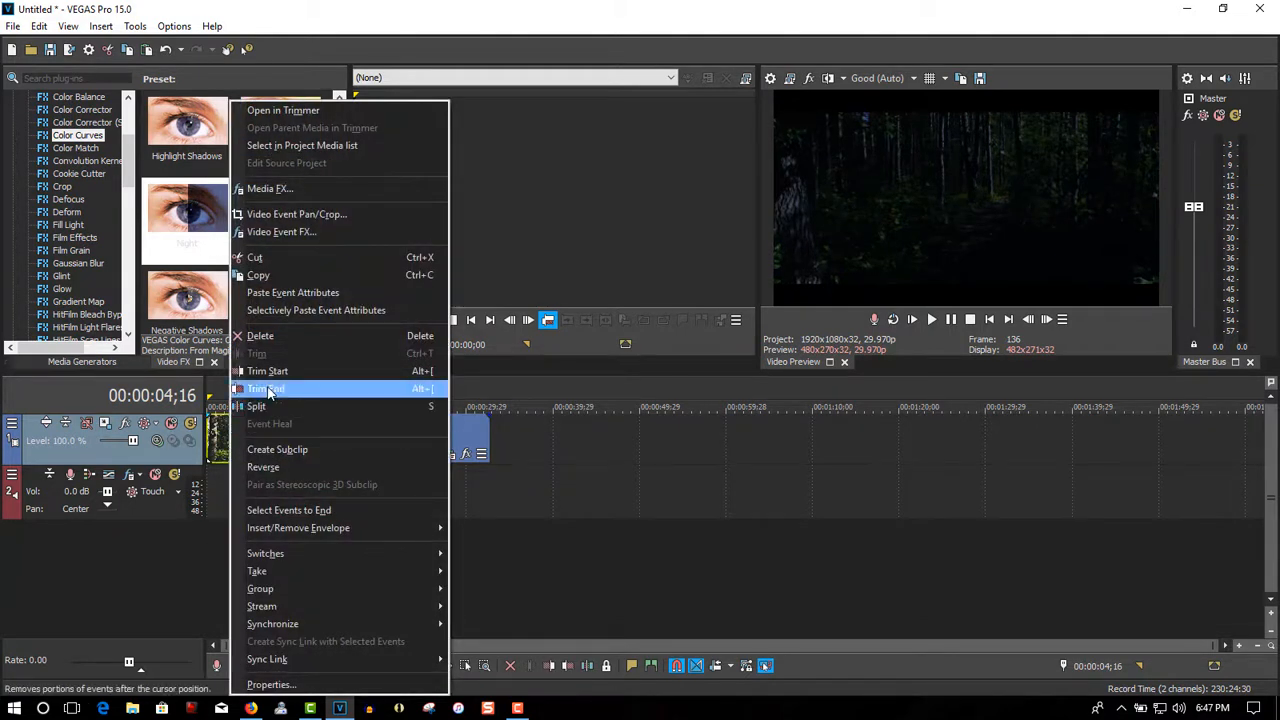
pyautogui.click(285, 277)
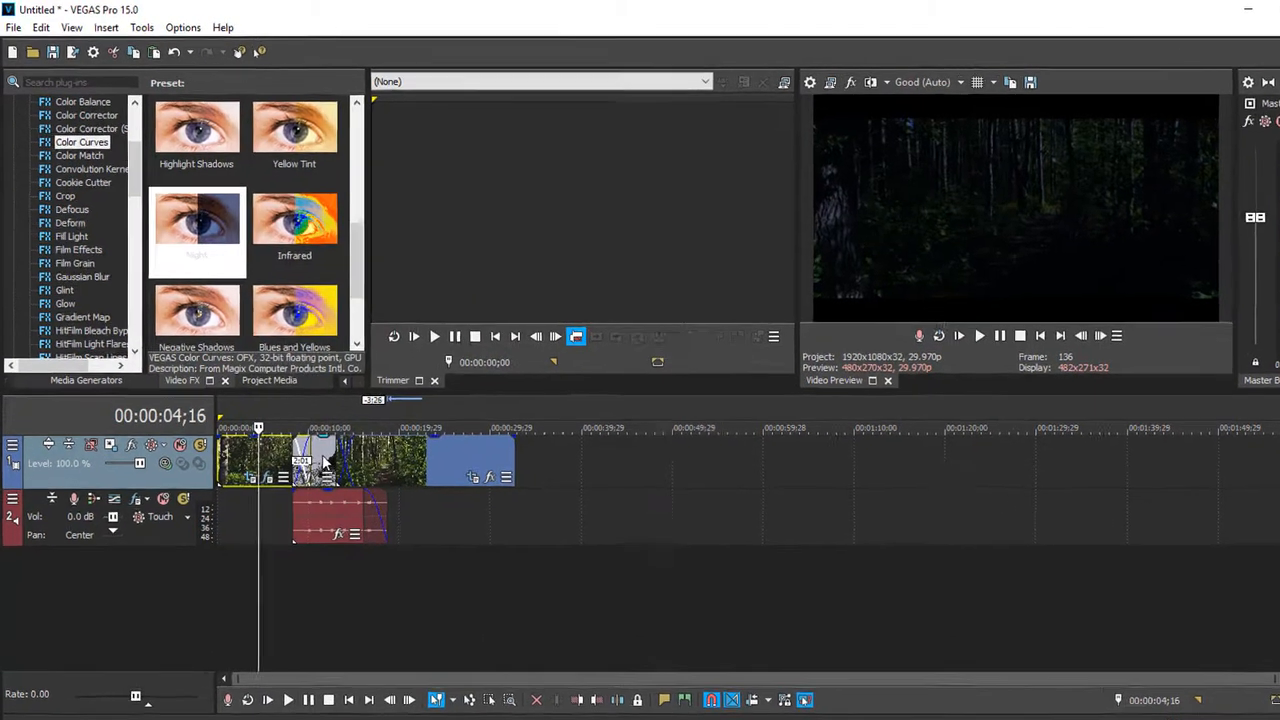
pyautogui.rightClick(310, 439)
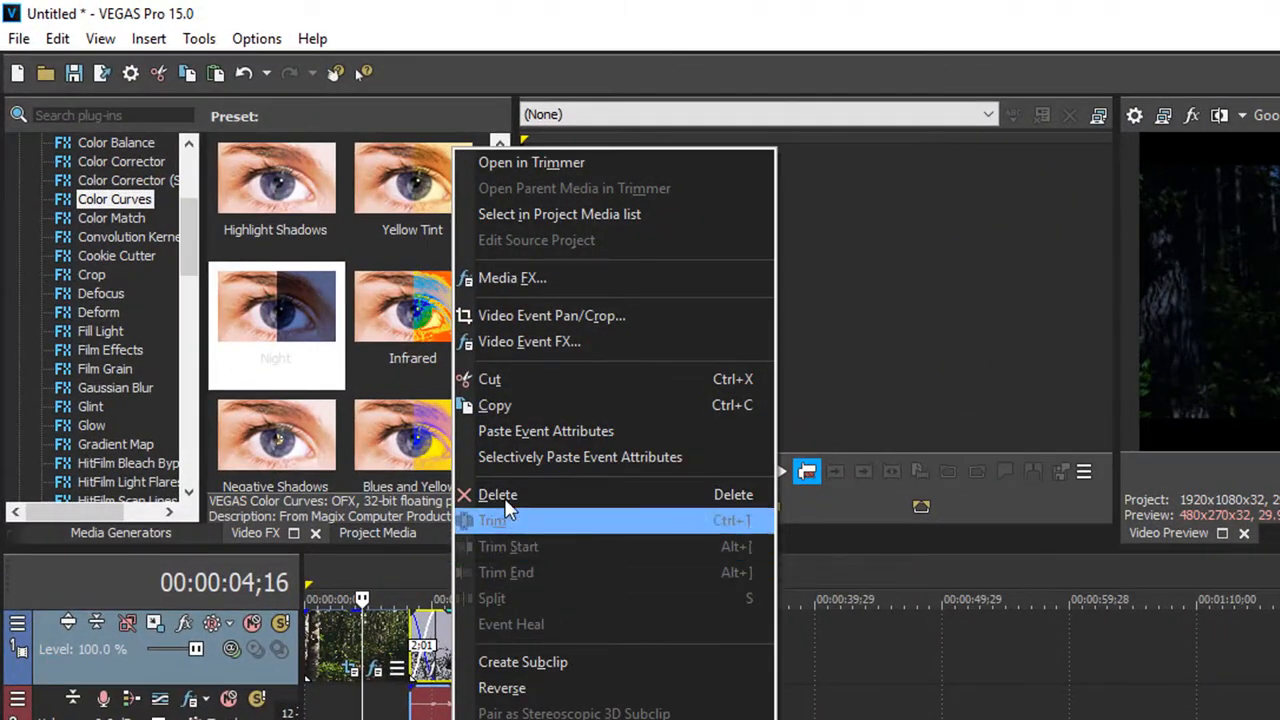
pyautogui.click(548, 436)
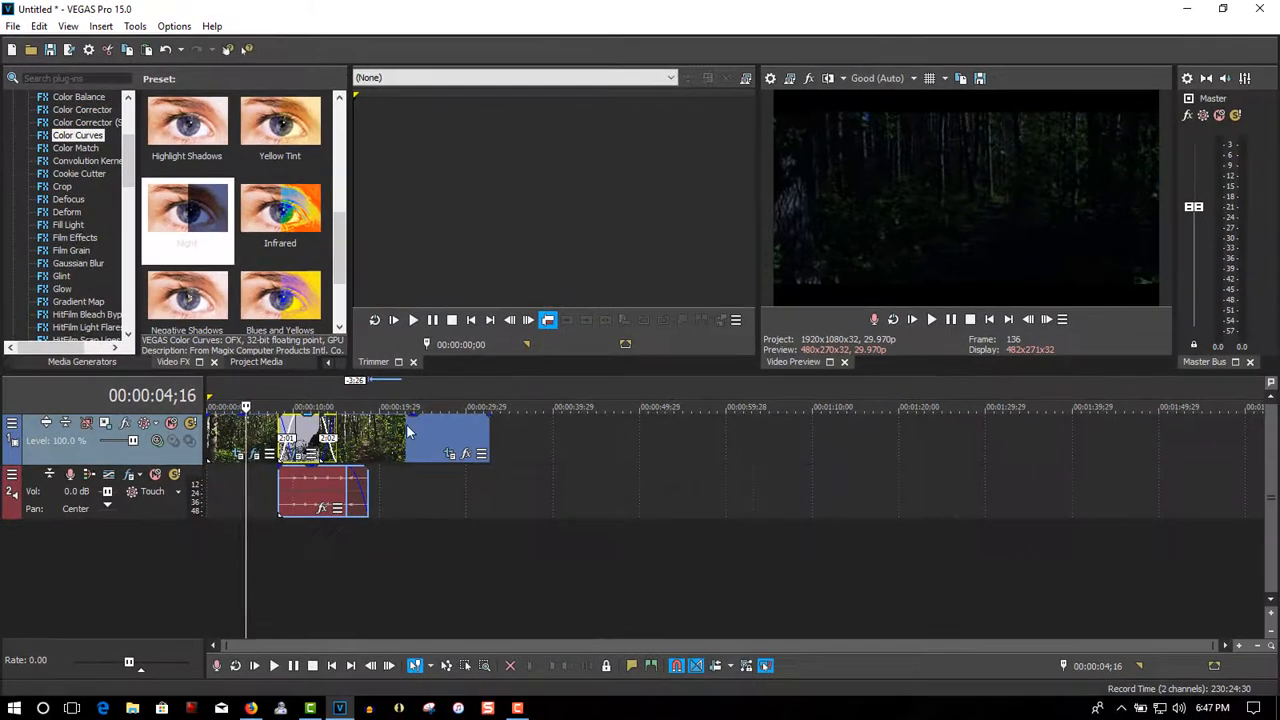
pyautogui.rightClick(485, 500)
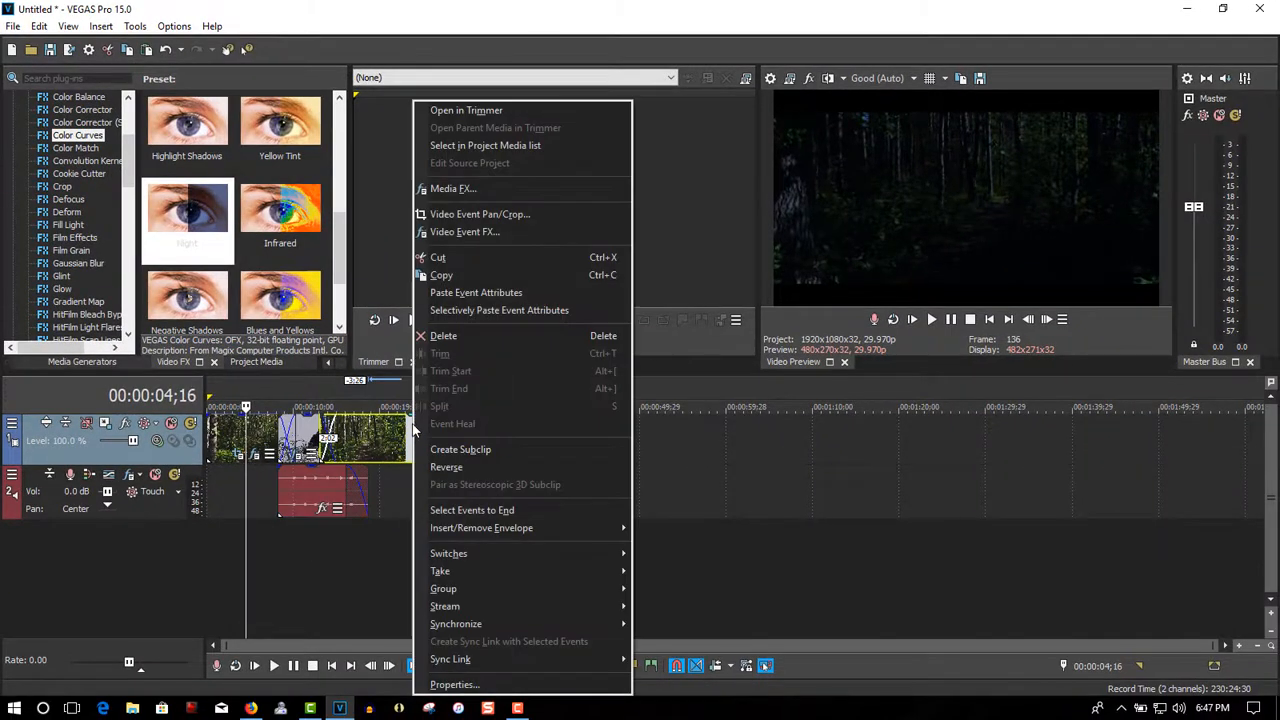
pyautogui.click(449, 313)
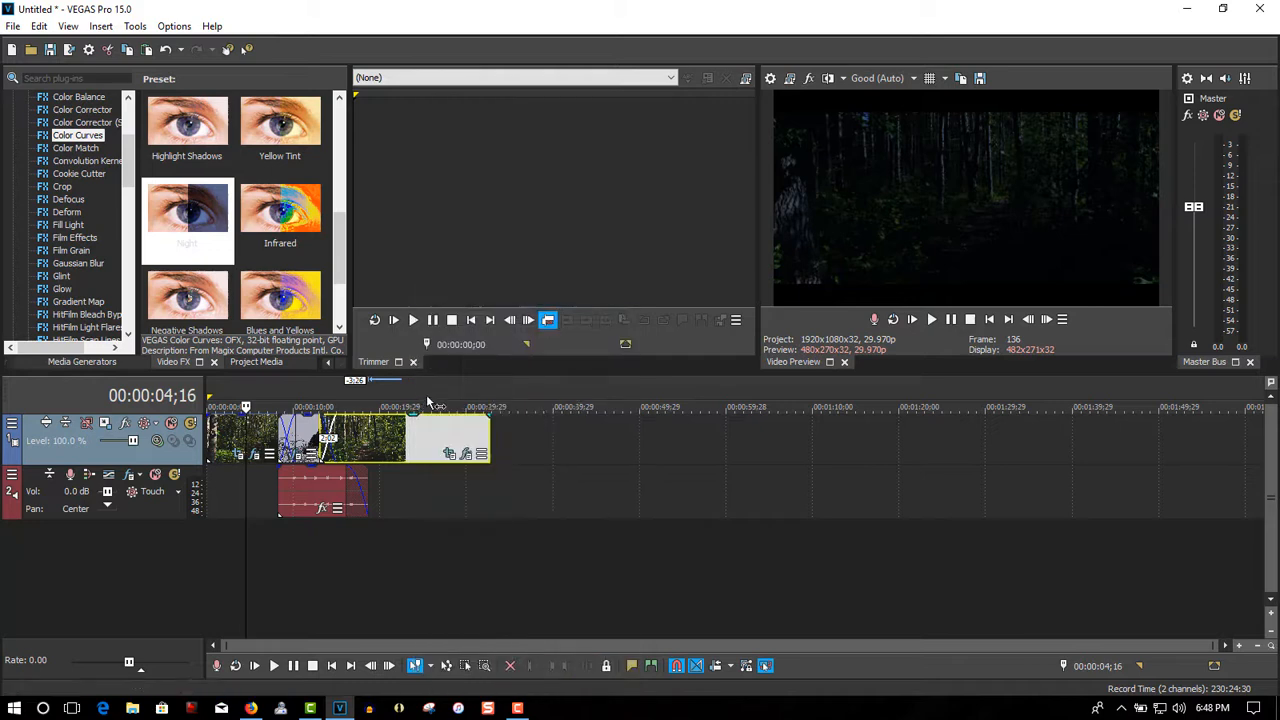
# Check the pasted look in the preview on the second forest clip, the raven clip and the first forest clip
pyautogui.click(426, 406)
pyautogui.click(304, 389)
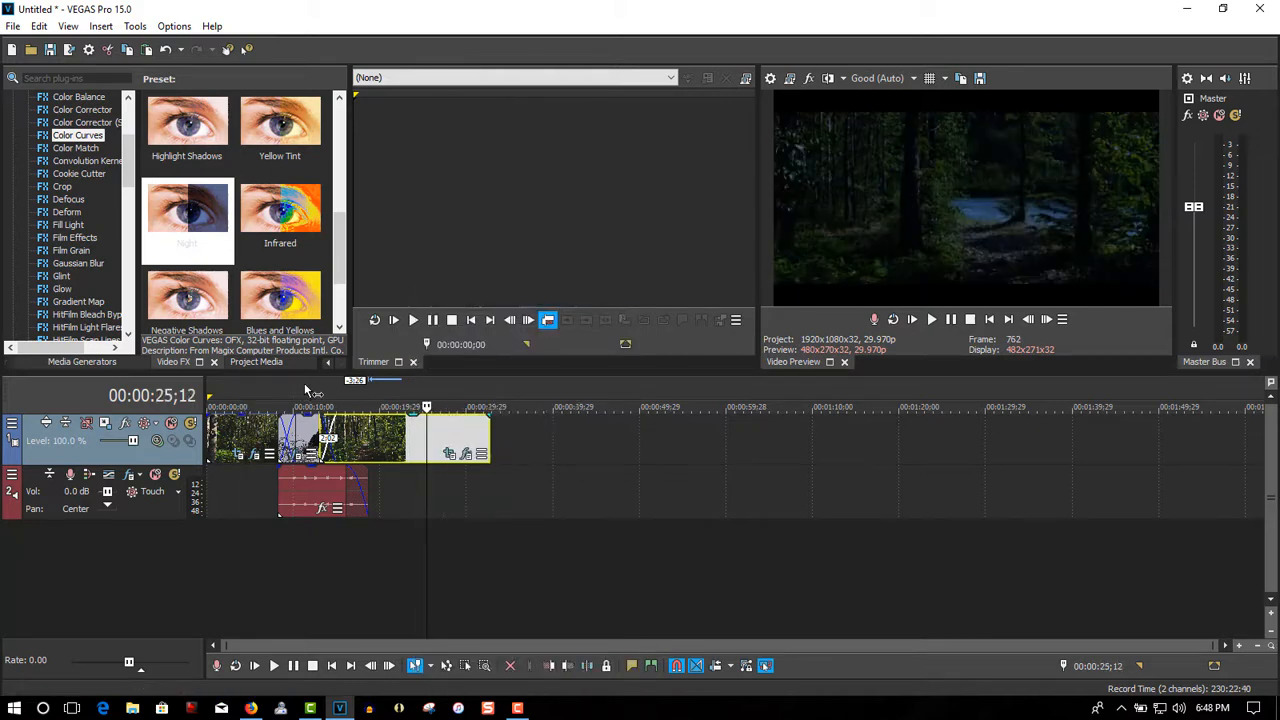
pyautogui.click(242, 388)
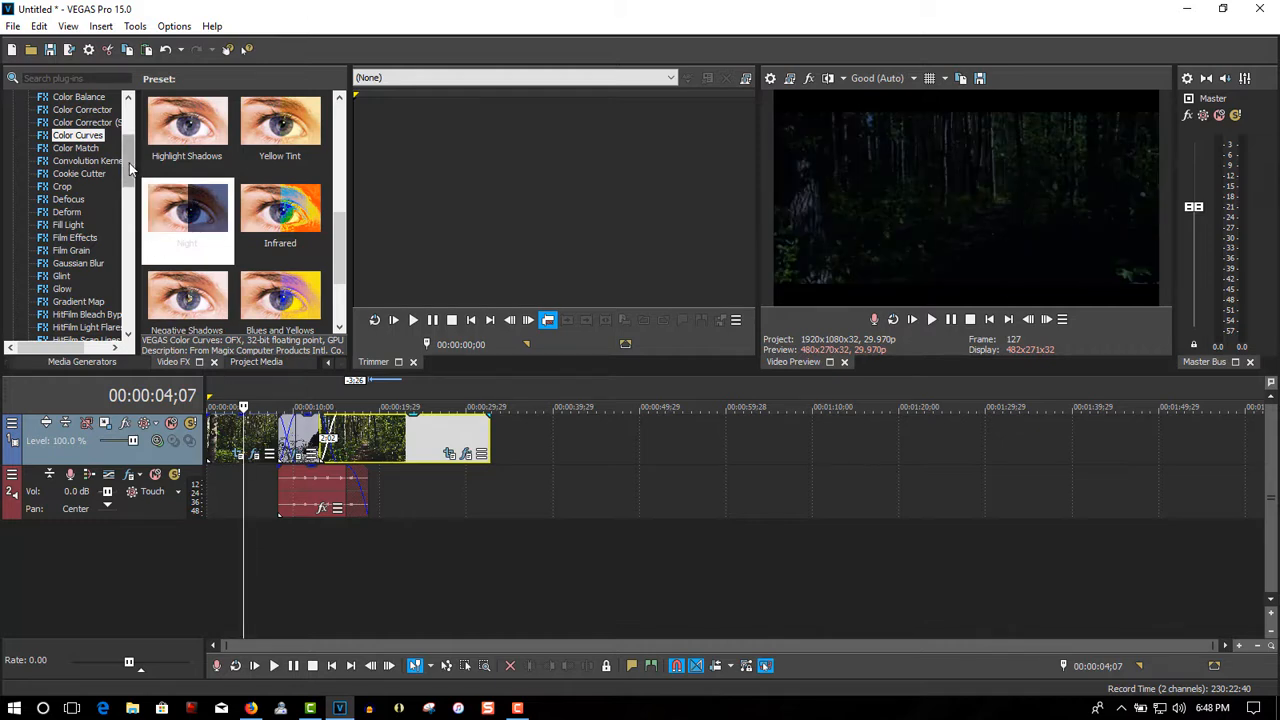
# Apply the Warm Vignette preset of the Soft Contrast effect to the first forest clip and set its contrast to 14.49
pyautogui.moveTo(128, 168); pyautogui.dragTo(124, 274)
pyautogui.click(99, 270)
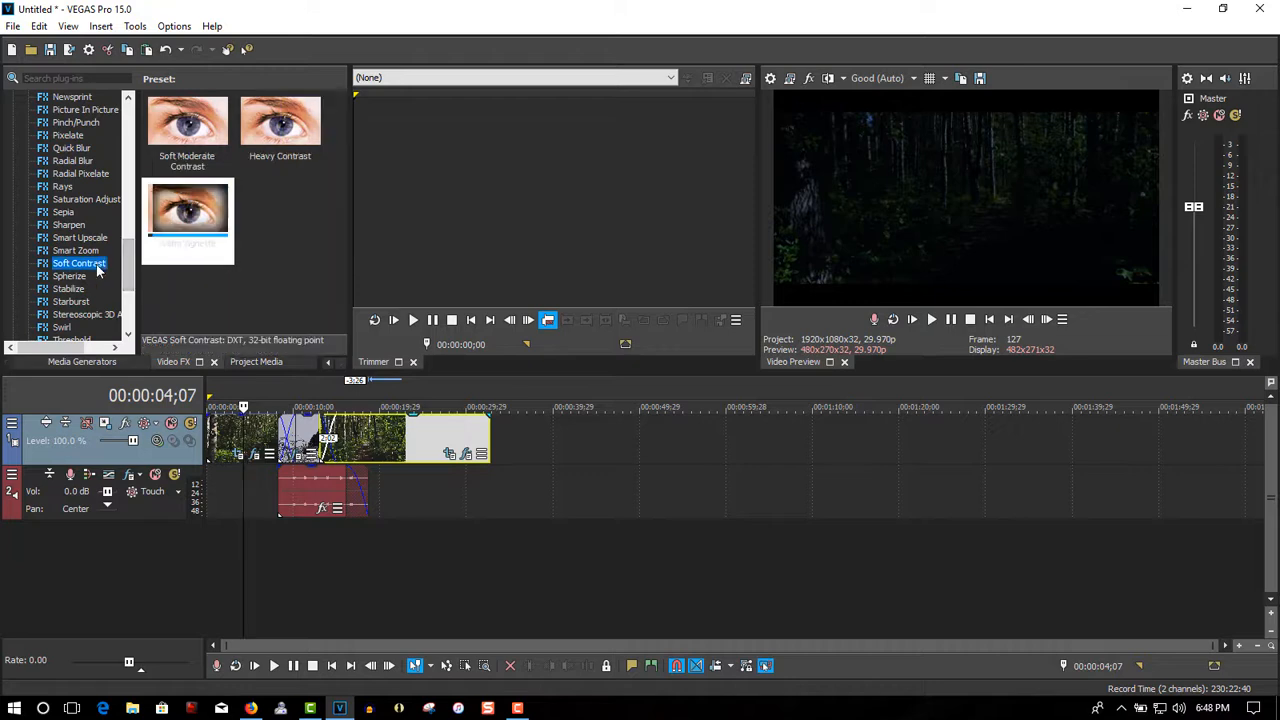
pyautogui.click(190, 213)
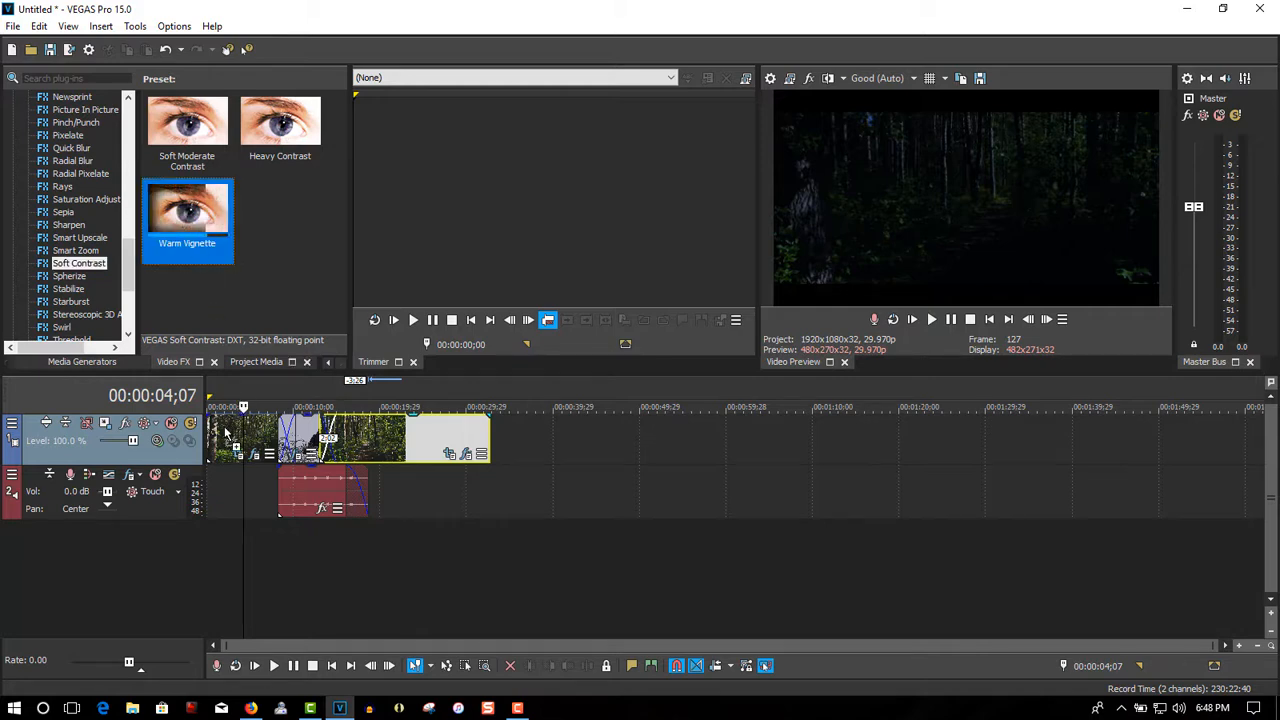
pyautogui.moveTo(226, 433); pyautogui.dragTo(223, 430)
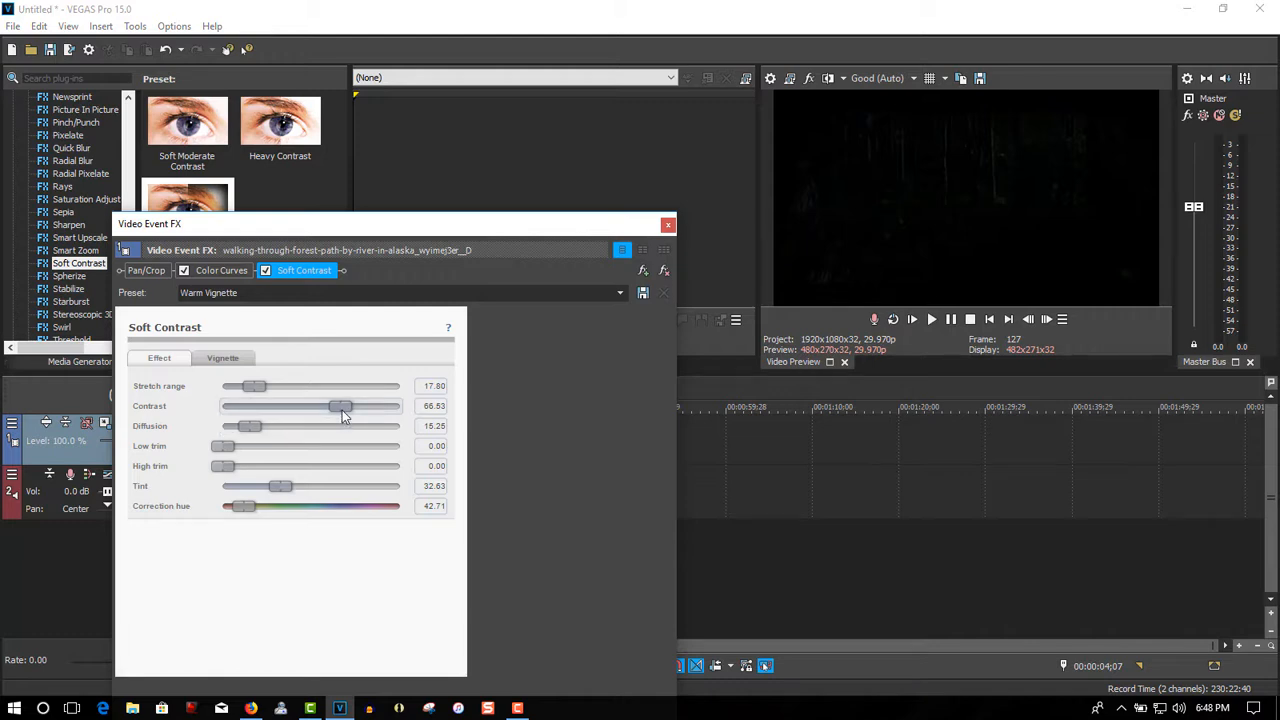
pyautogui.moveTo(340, 406); pyautogui.dragTo(250, 408)
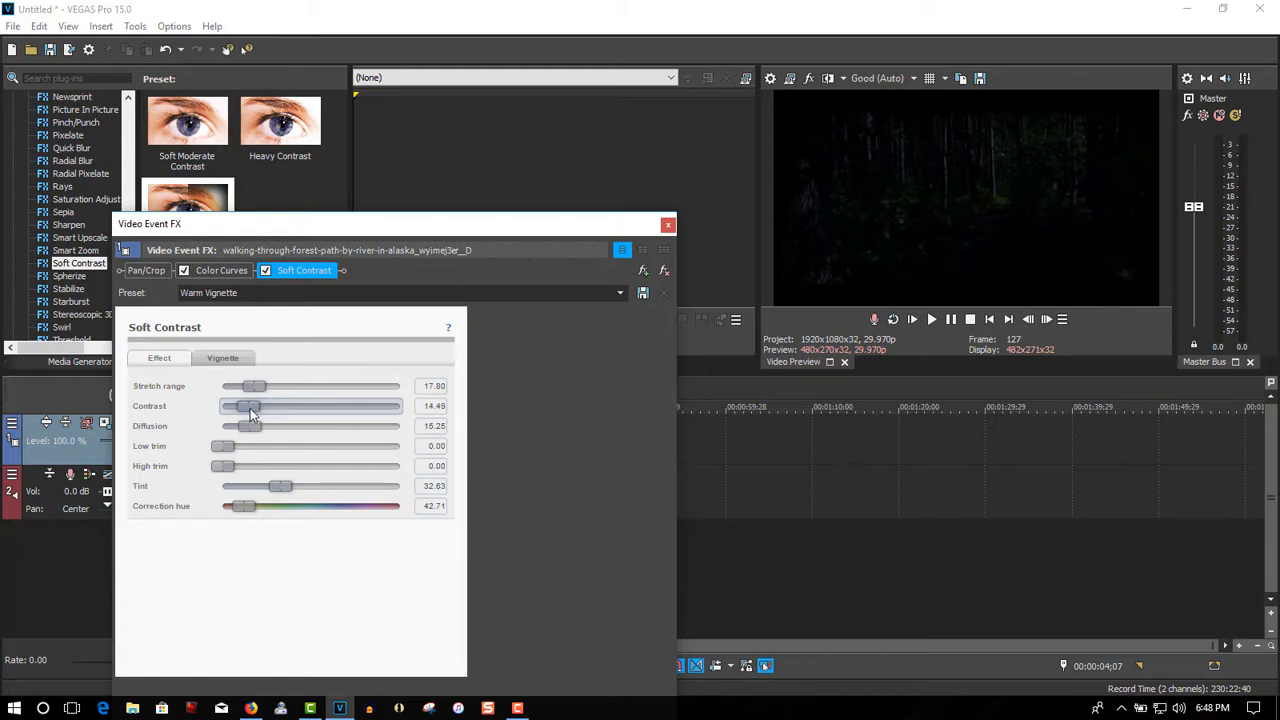
pyautogui.click(264, 272)
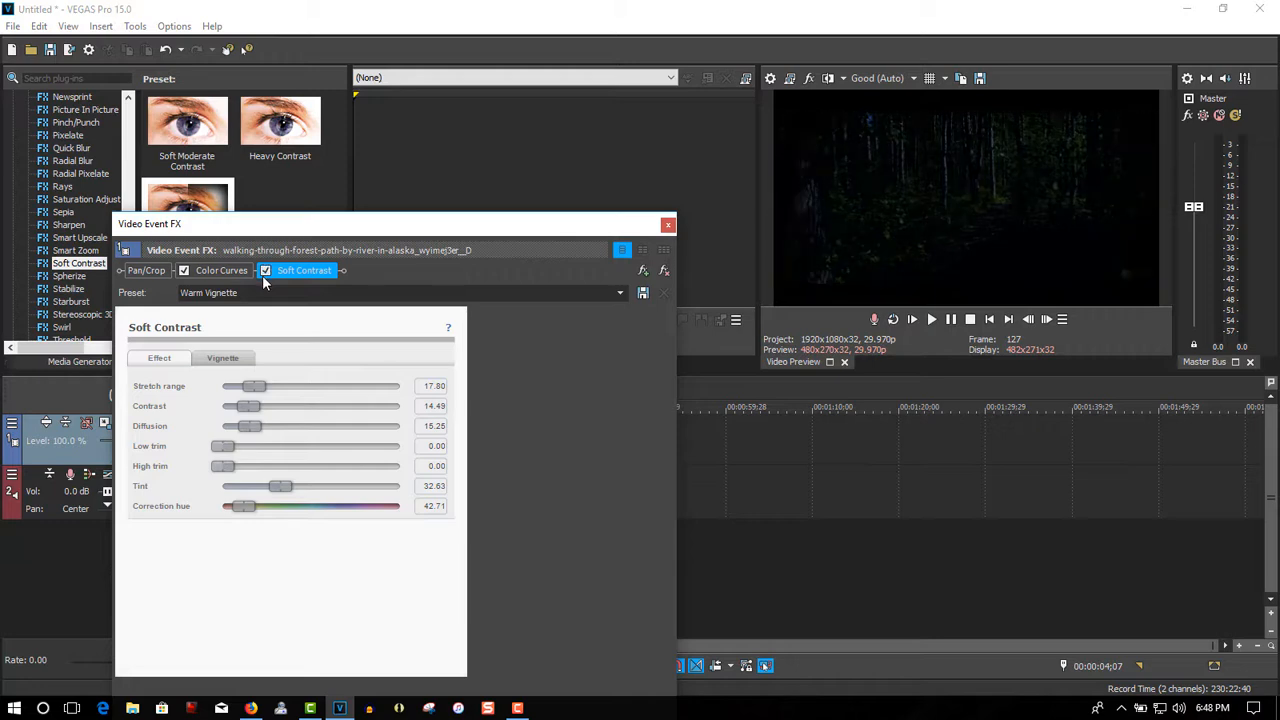
# Try Blur as the vignette's exterior effect, set it back to Black, and close the effect settings
pyautogui.click(232, 358)
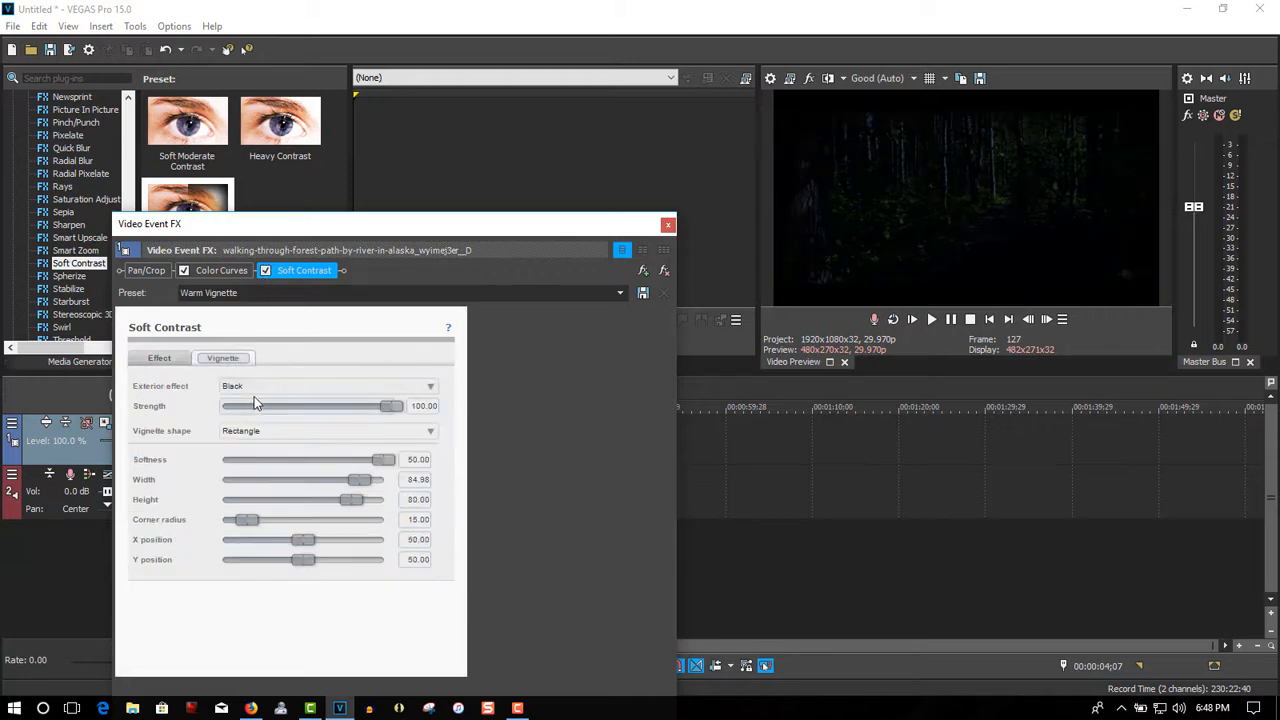
pyautogui.click(250, 386)
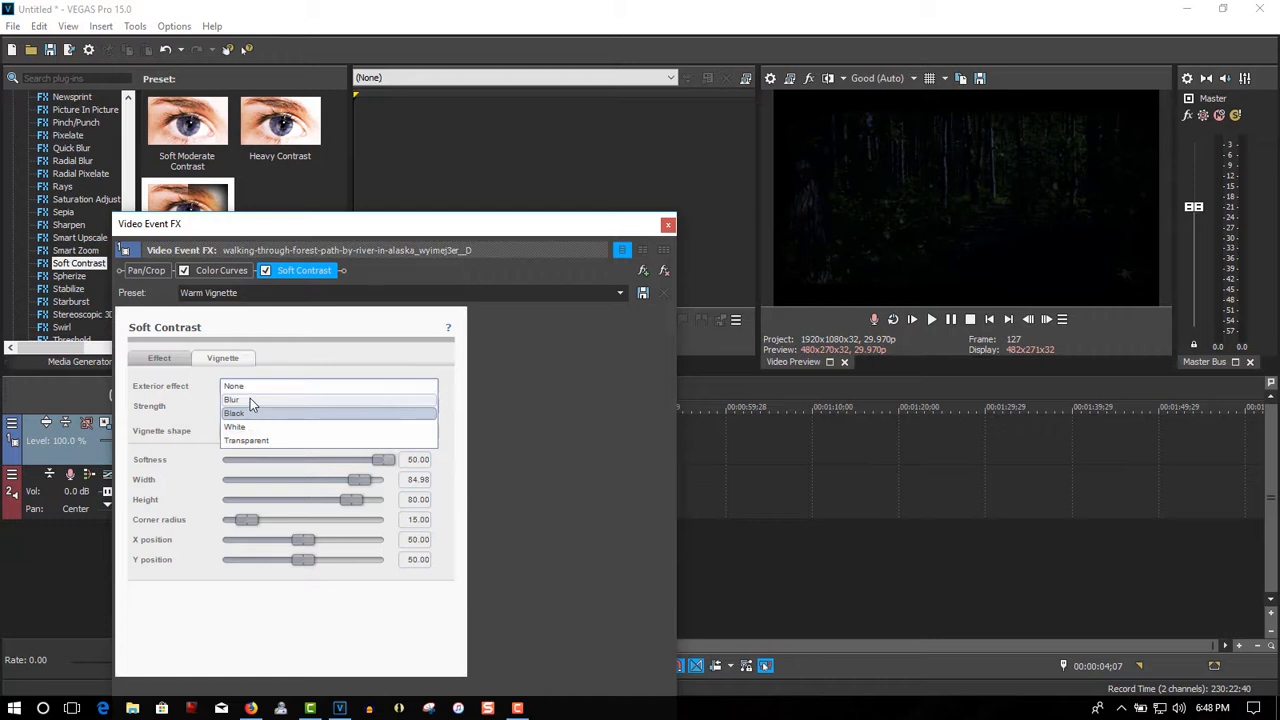
pyautogui.click(249, 398)
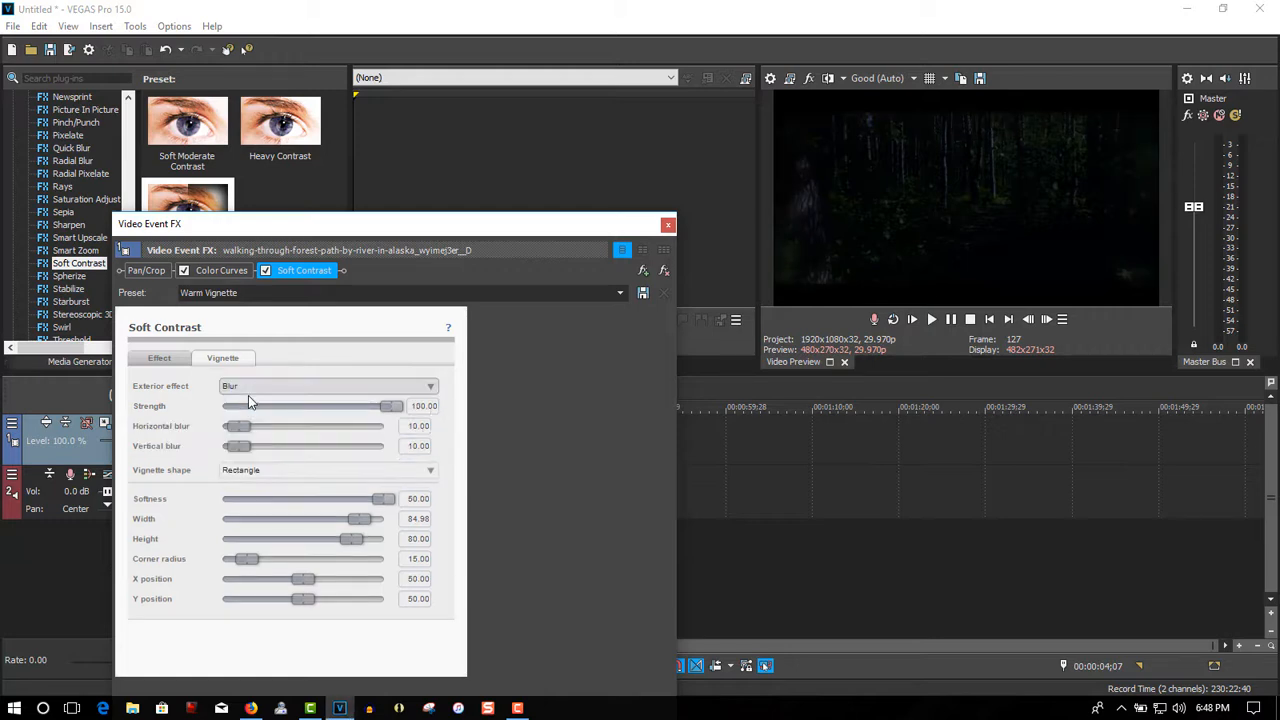
pyautogui.click(248, 387)
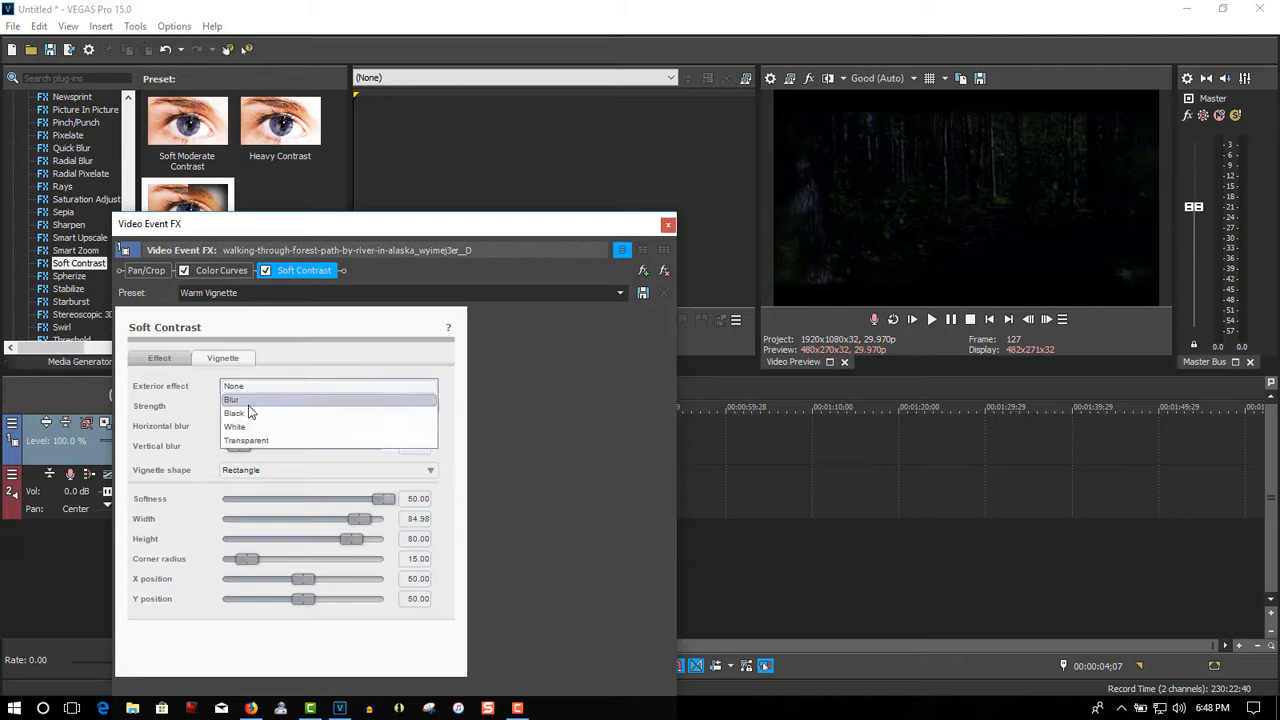
pyautogui.click(249, 404)
pyautogui.click(250, 388)
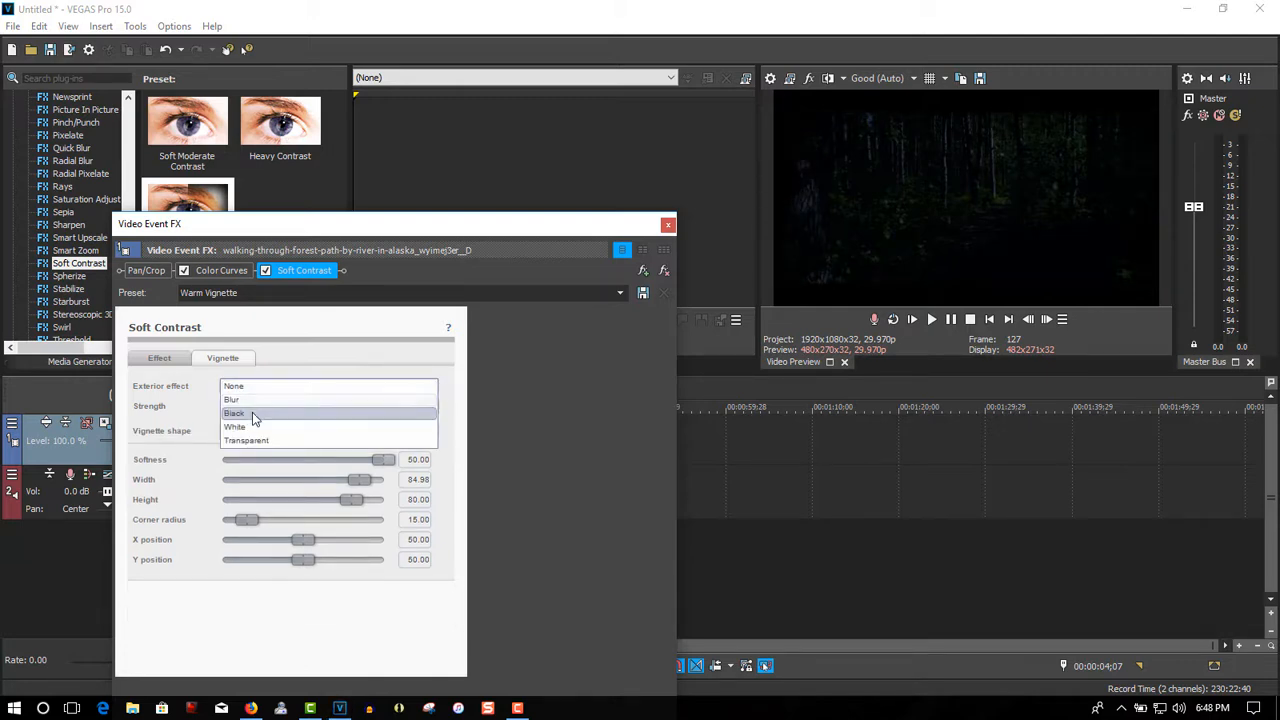
pyautogui.click(252, 412)
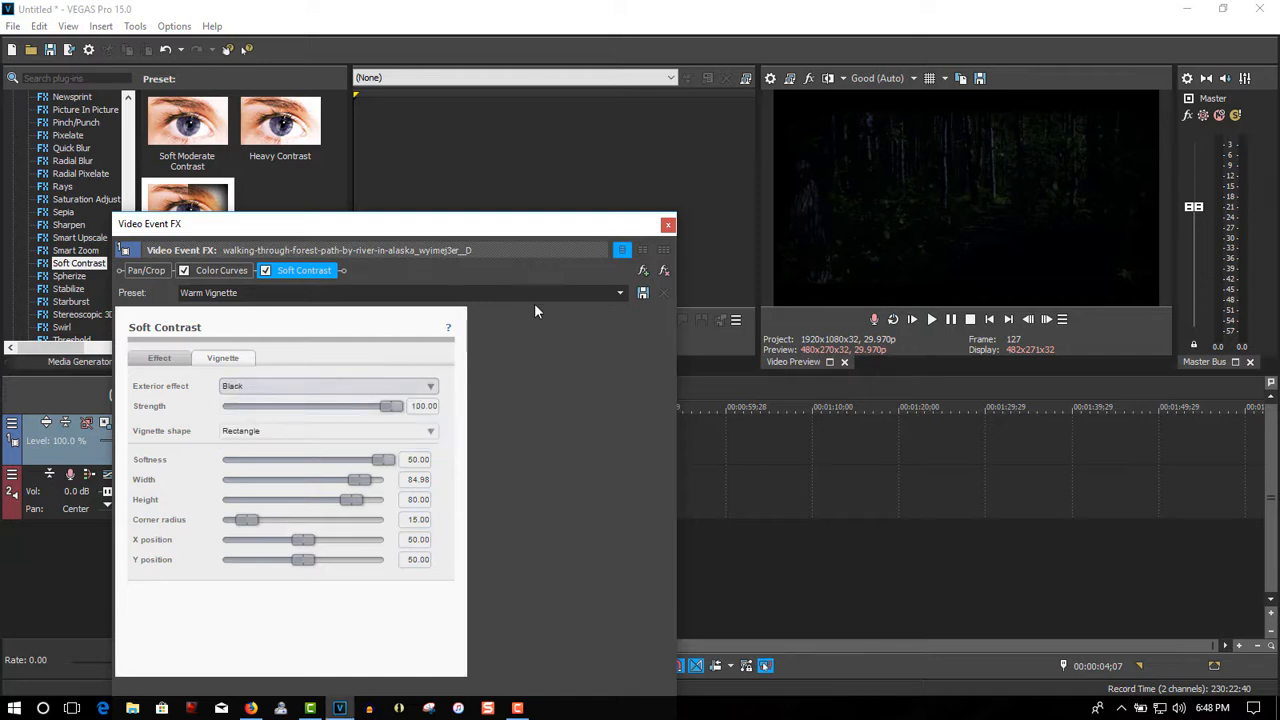
pyautogui.click(668, 224)
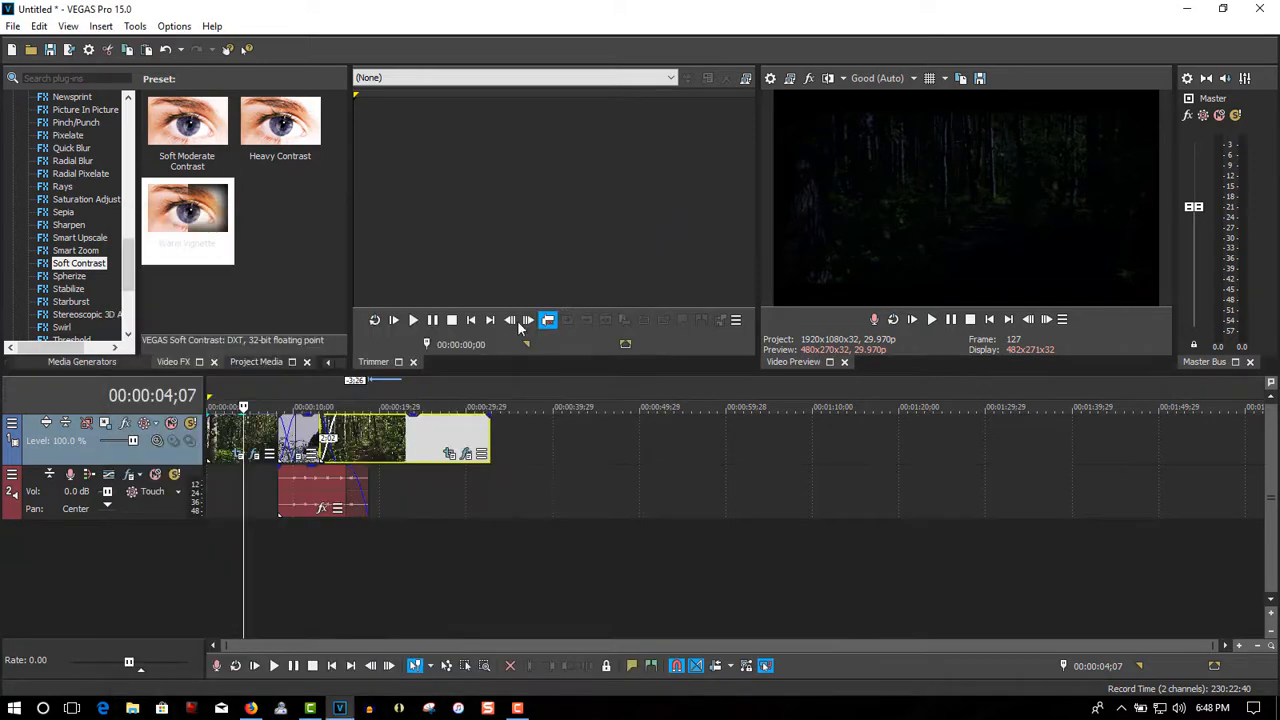
# Paste the first forest clip's event attributes, including Soft Contrast, onto the raven and second forest clips, and check both in the preview
pyautogui.rightClick(222, 436)
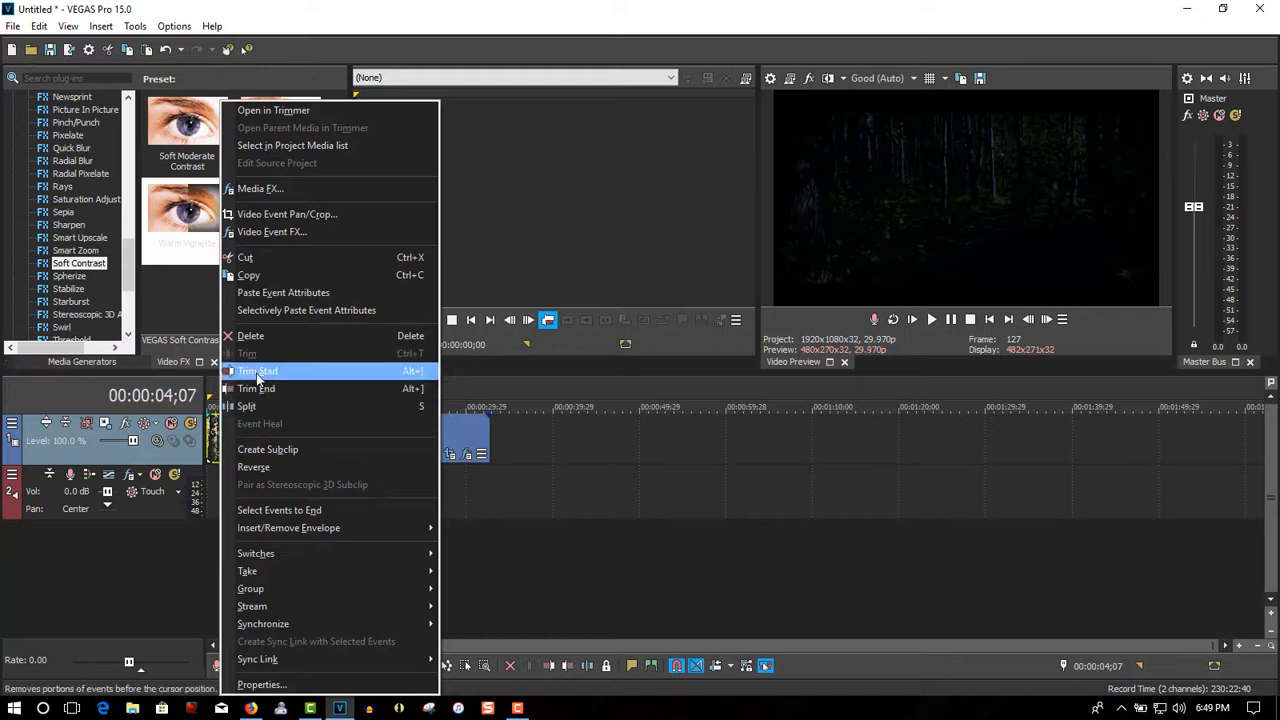
pyautogui.click(271, 275)
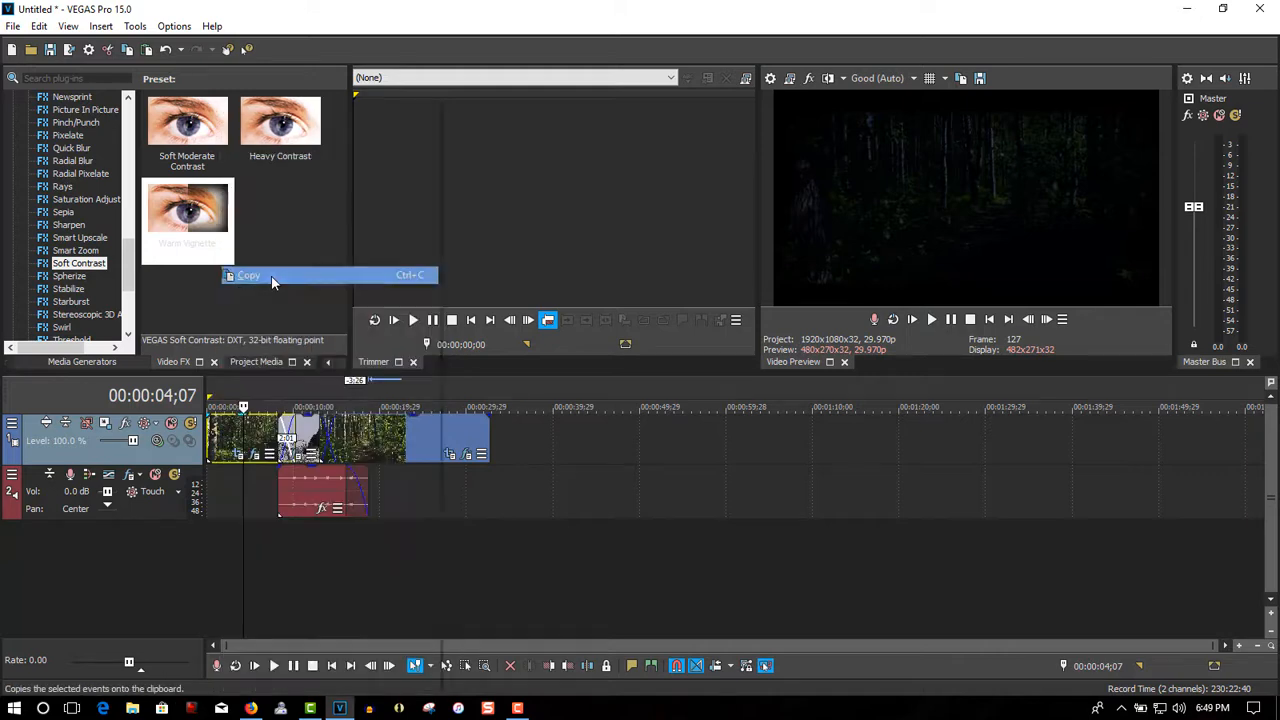
pyautogui.rightClick(312, 437)
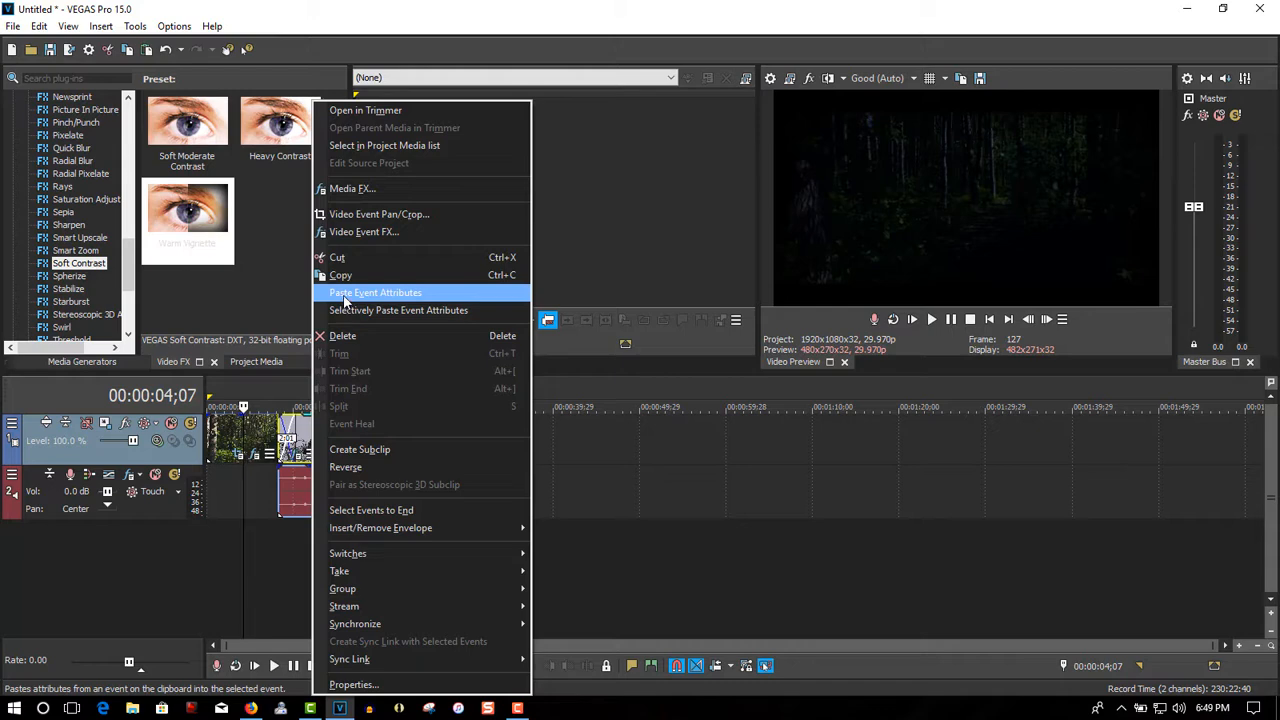
pyautogui.click(343, 295)
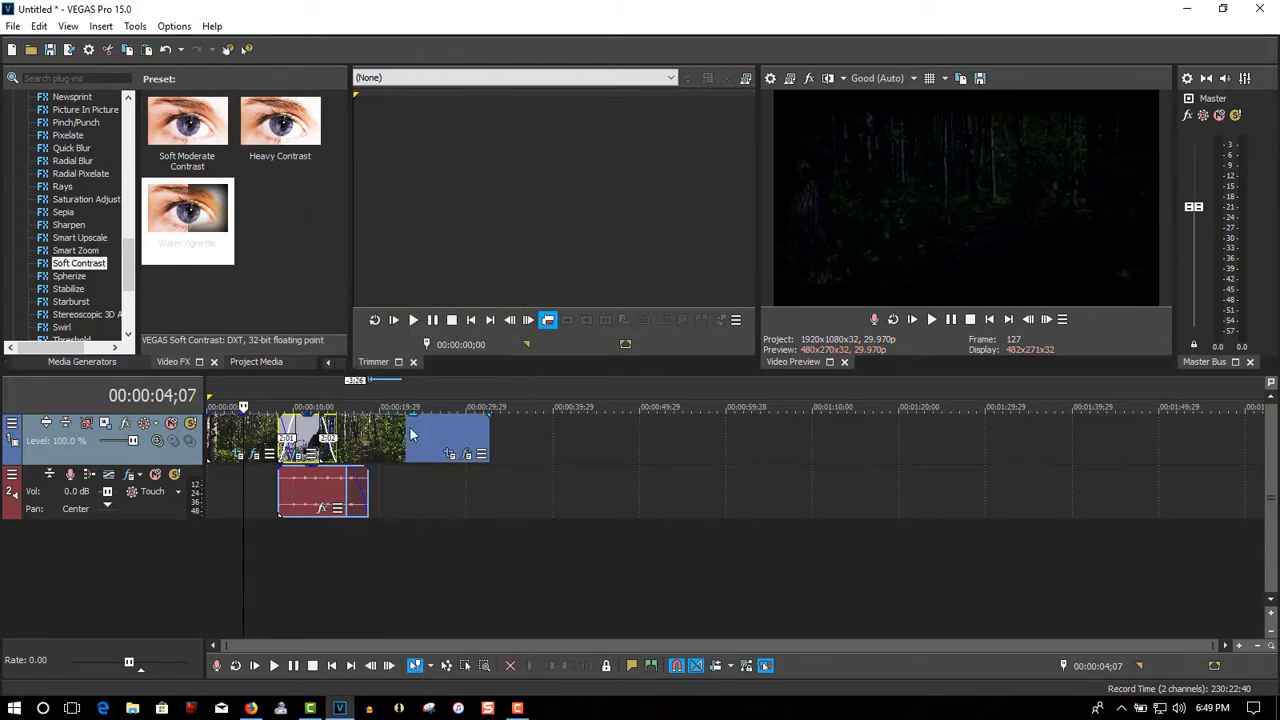
pyautogui.rightClick(410, 433)
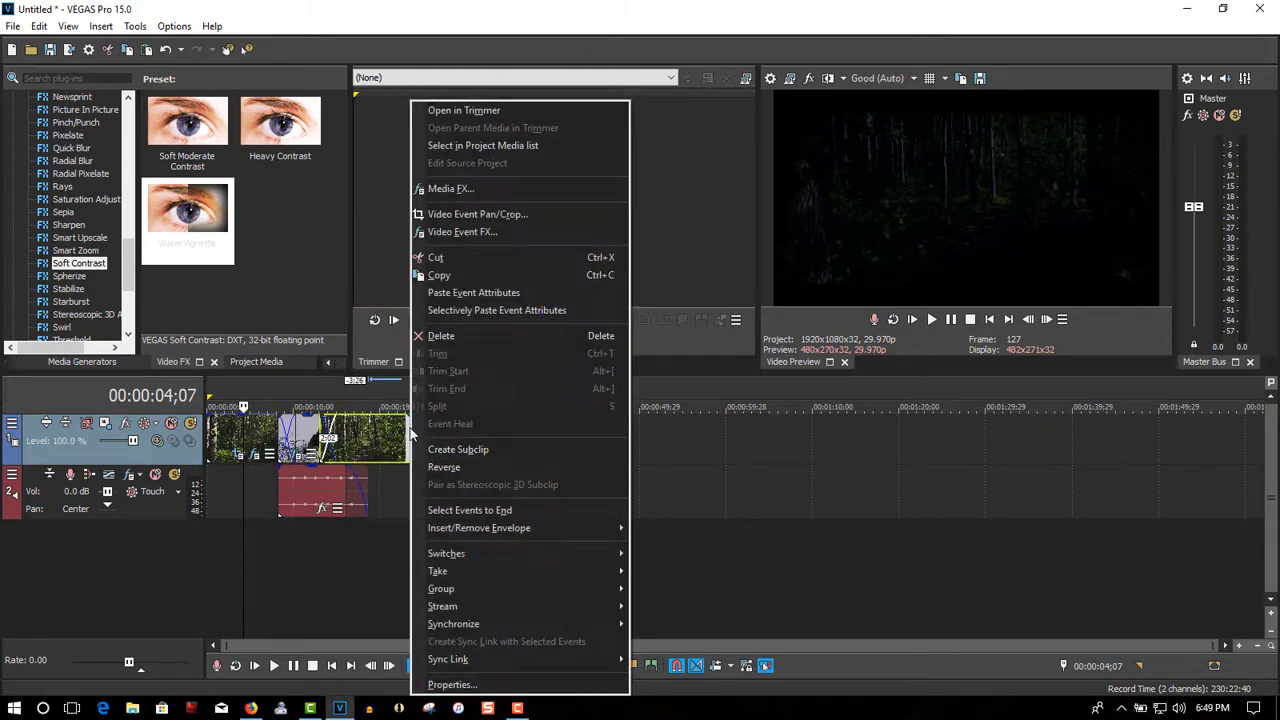
pyautogui.click(451, 294)
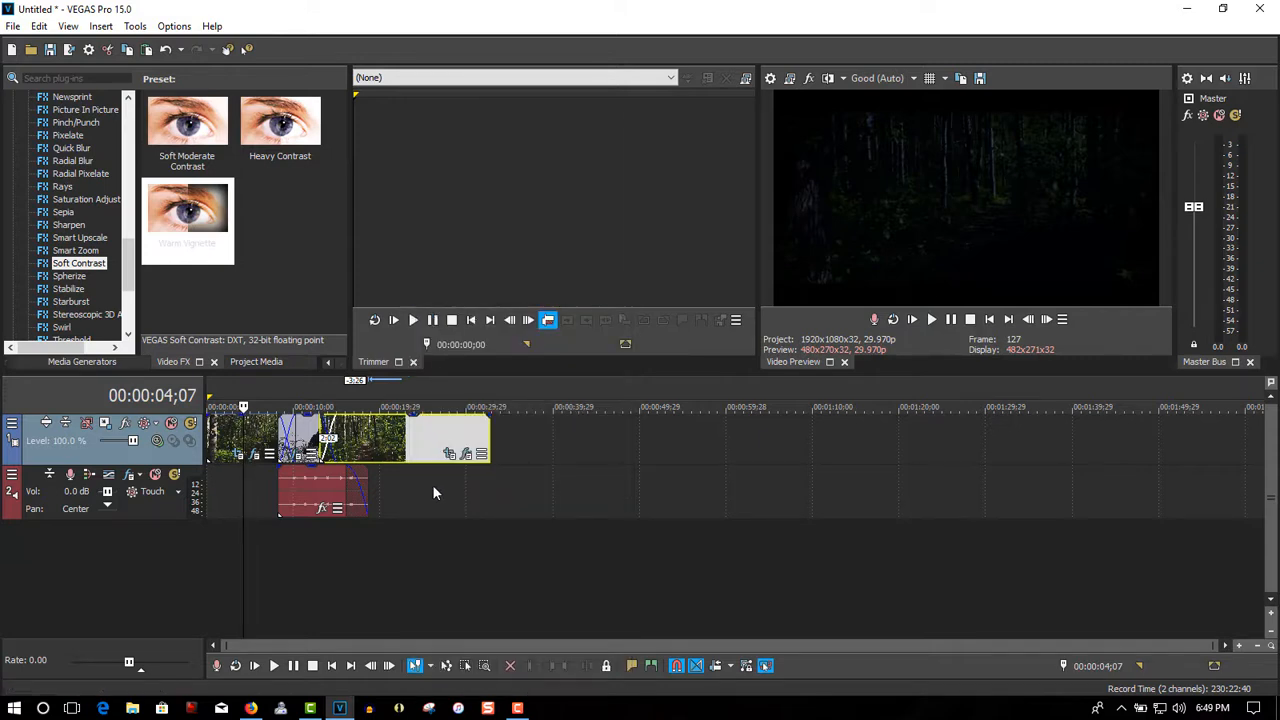
pyautogui.click(434, 394)
pyautogui.click(301, 389)
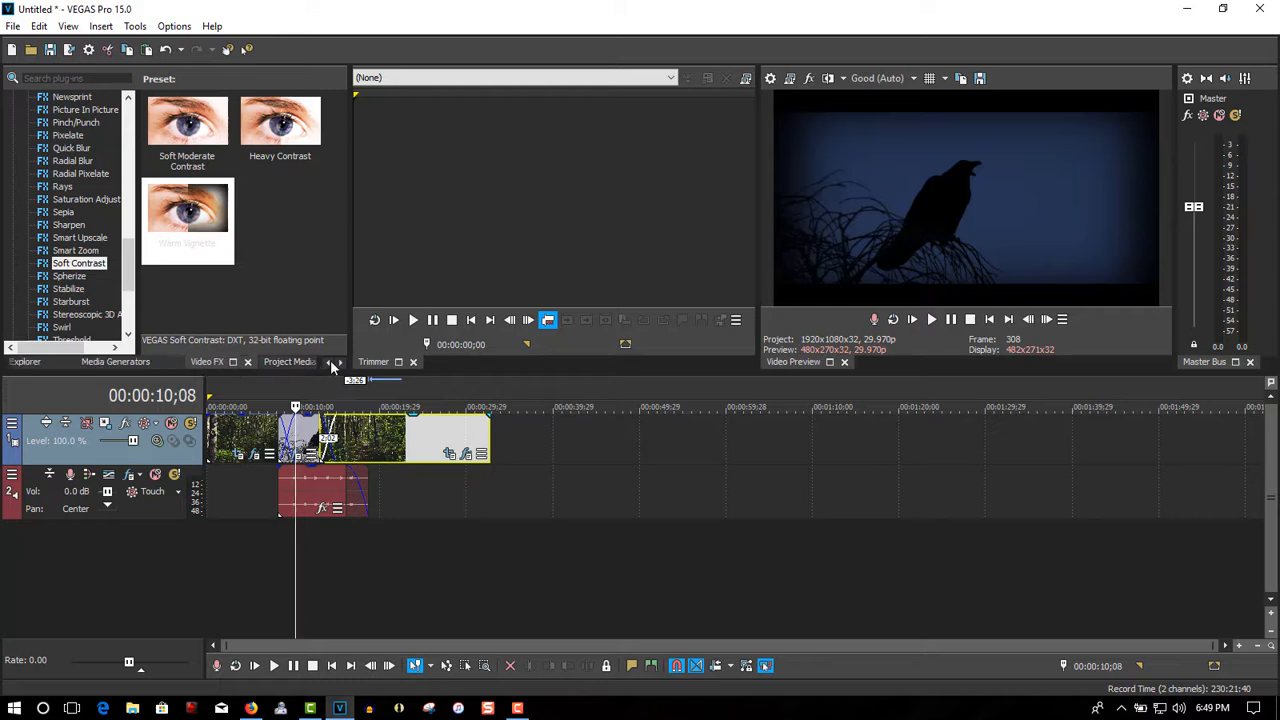
# Add soundscrate-extraterrestrial-wasteland-sc1.wav on a new audio track from the project start and trim it to the end of the video
pyautogui.click(301, 363)
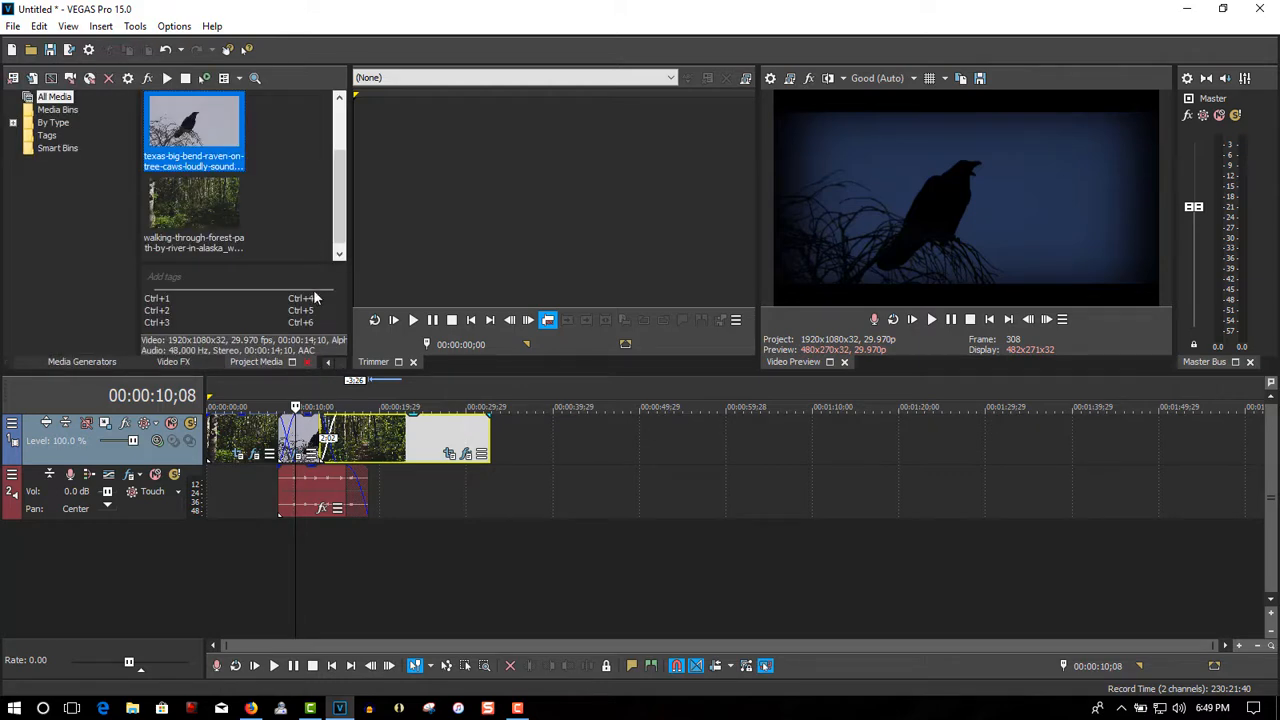
pyautogui.scroll(2, 337, 158)
pyautogui.click(196, 122)
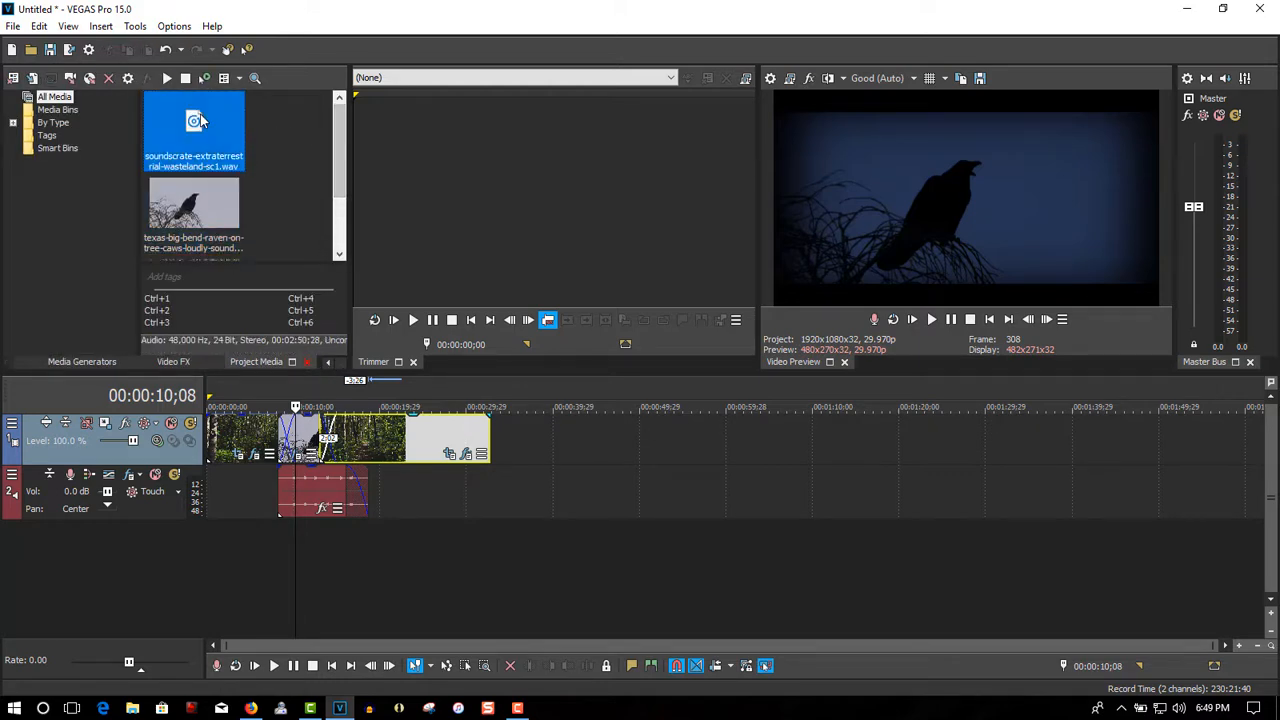
pyautogui.moveTo(349, 351); pyautogui.dragTo(218, 545)
pyautogui.scroll(-1, 277, 551)
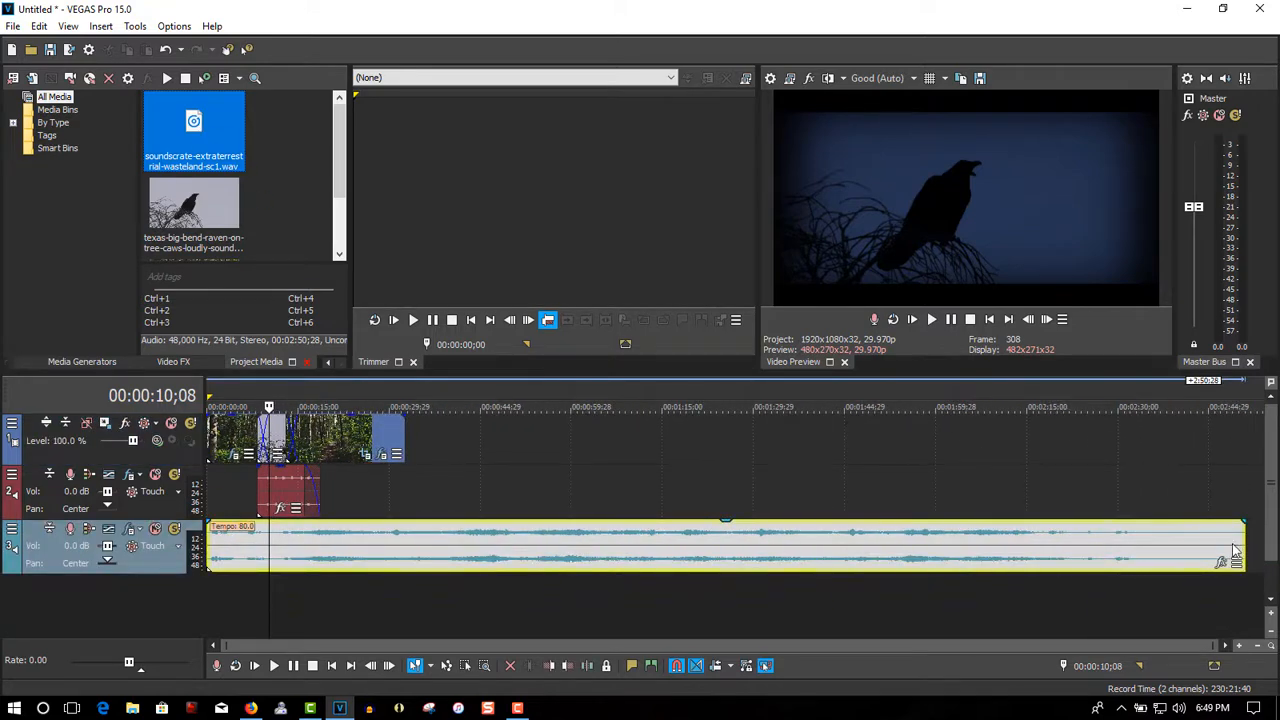
pyautogui.moveTo(1240, 532); pyautogui.dragTo(402, 531)
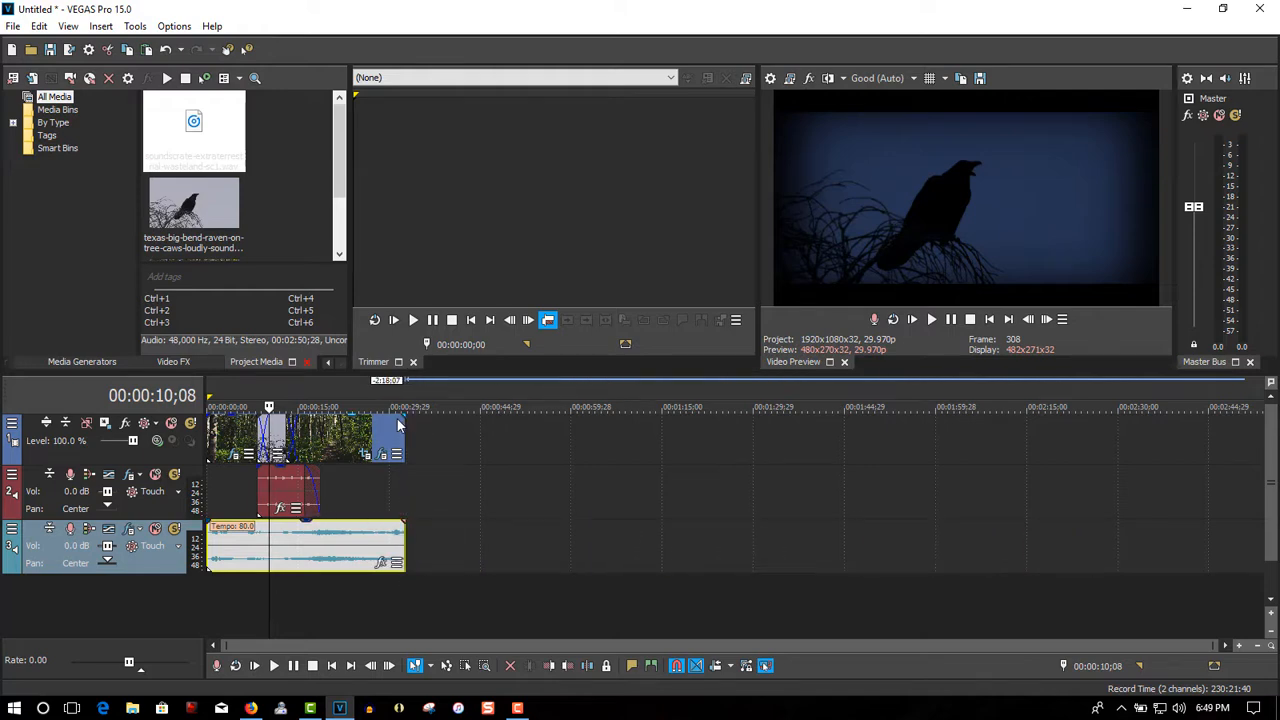
# Add short matching fade-outs to the end of the second forest clip and the end of the music track
pyautogui.moveTo(404, 413); pyautogui.dragTo(390, 416)
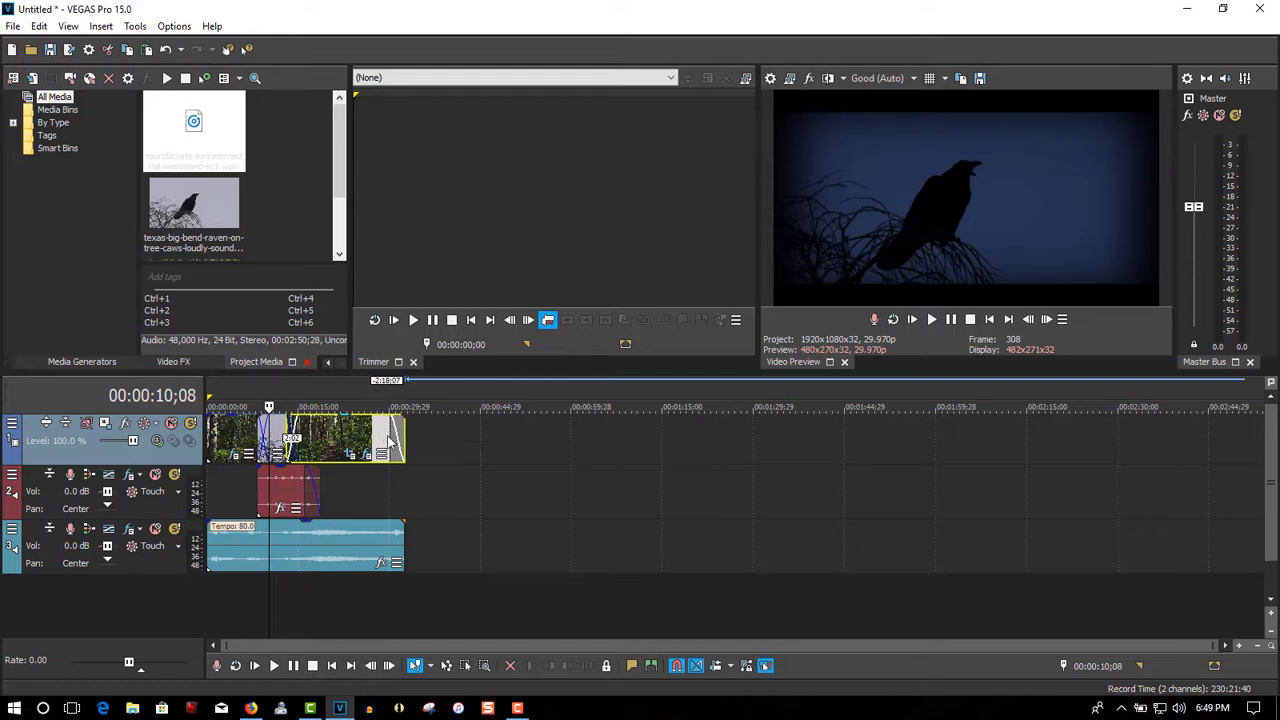
pyautogui.click(404, 520)
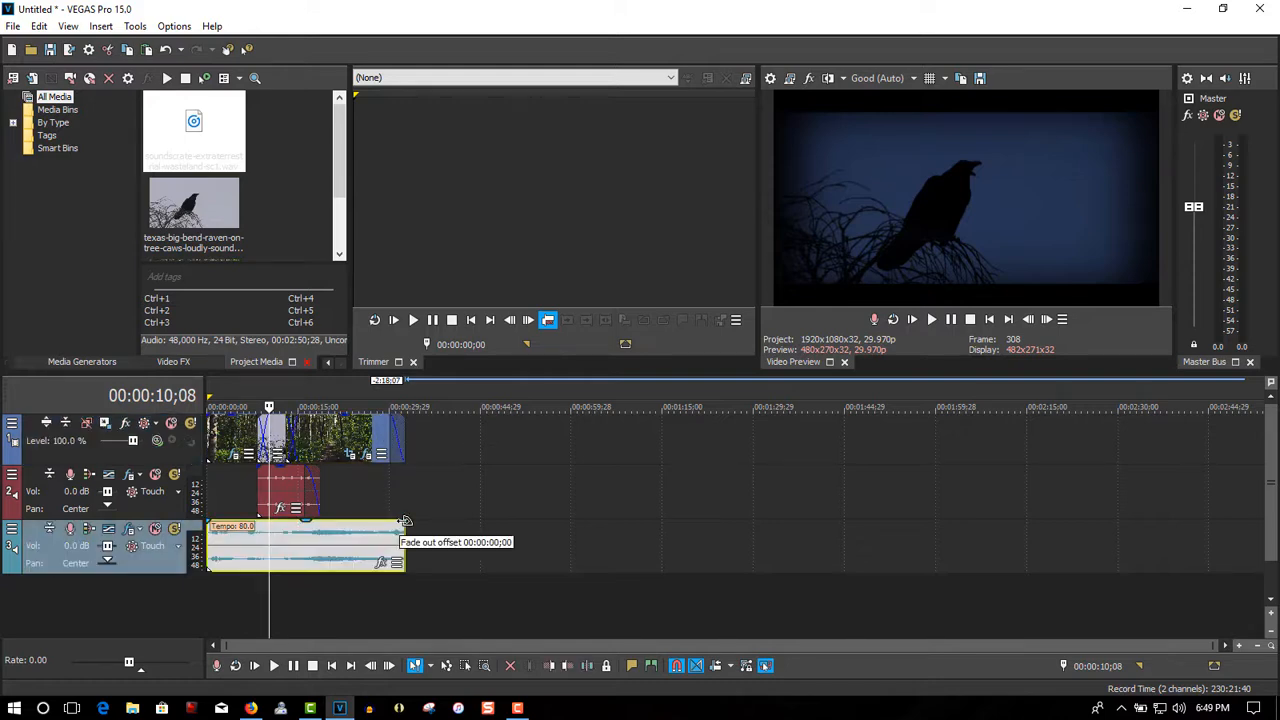
pyautogui.moveTo(404, 520); pyautogui.dragTo(388, 524)
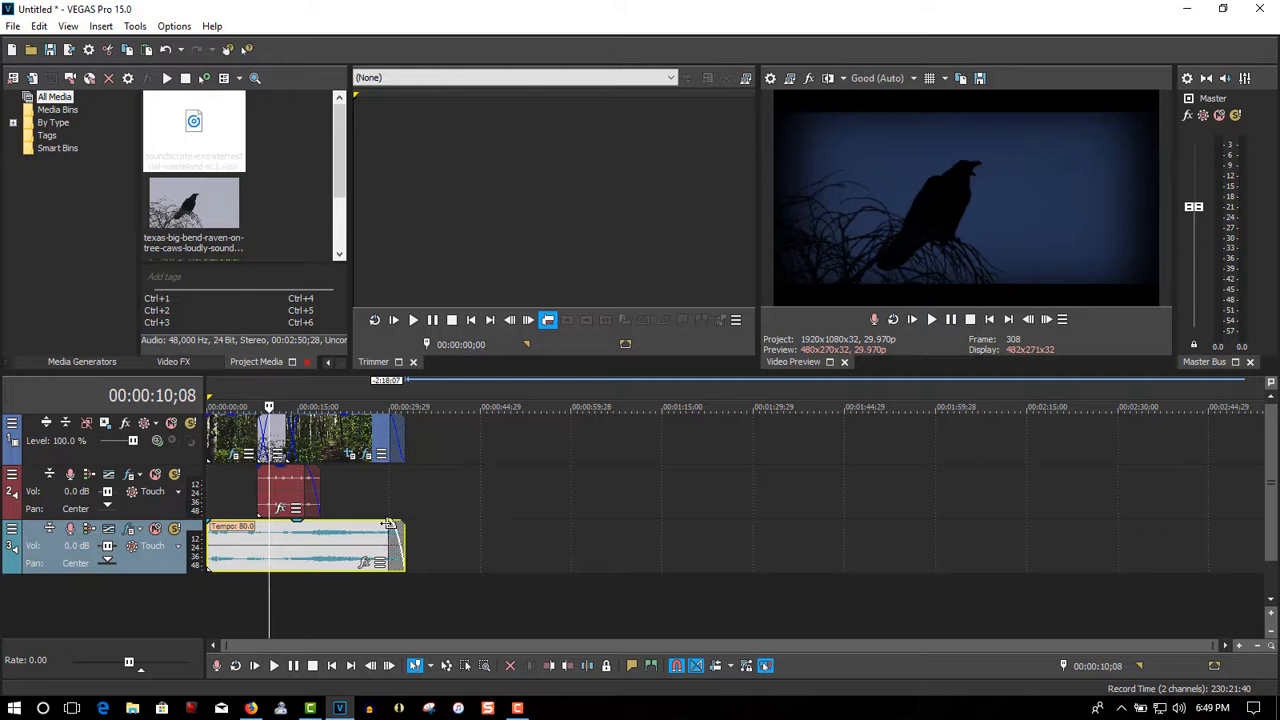
# Play the whole project from the beginning to review the finished sequence, and stop playback after the last clip
pyautogui.click(990, 320)
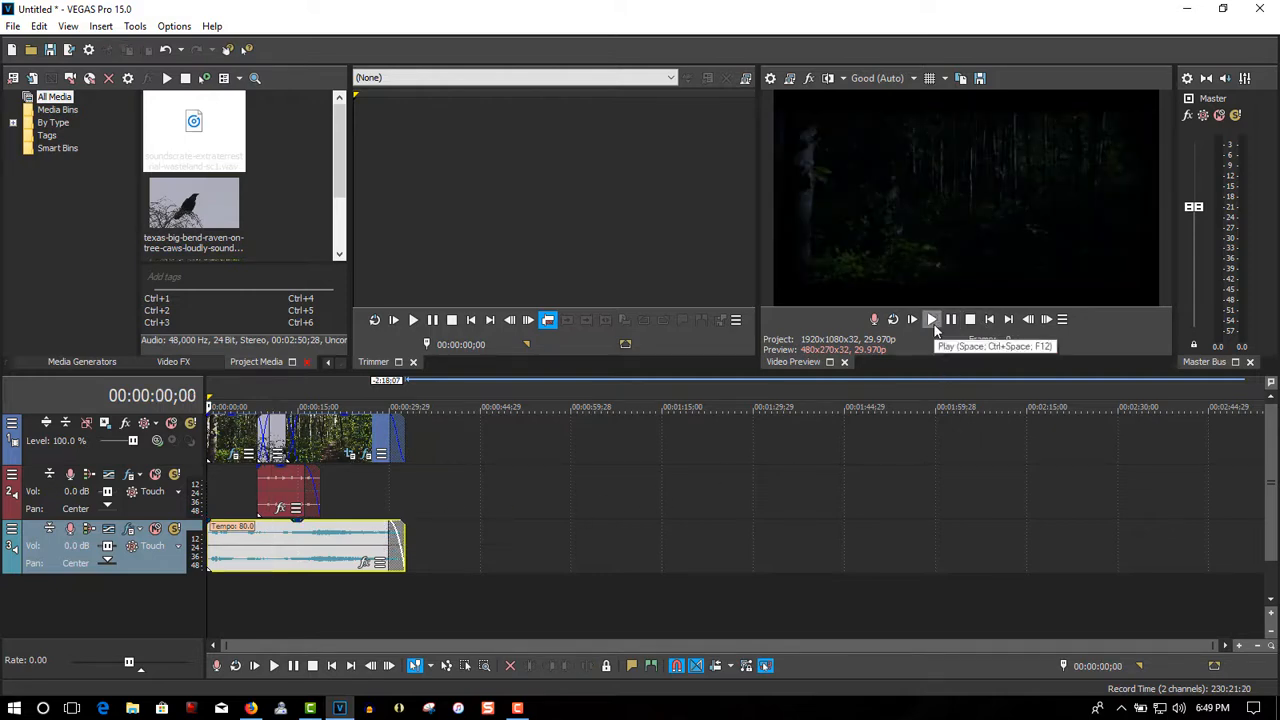
pyautogui.click(932, 322)
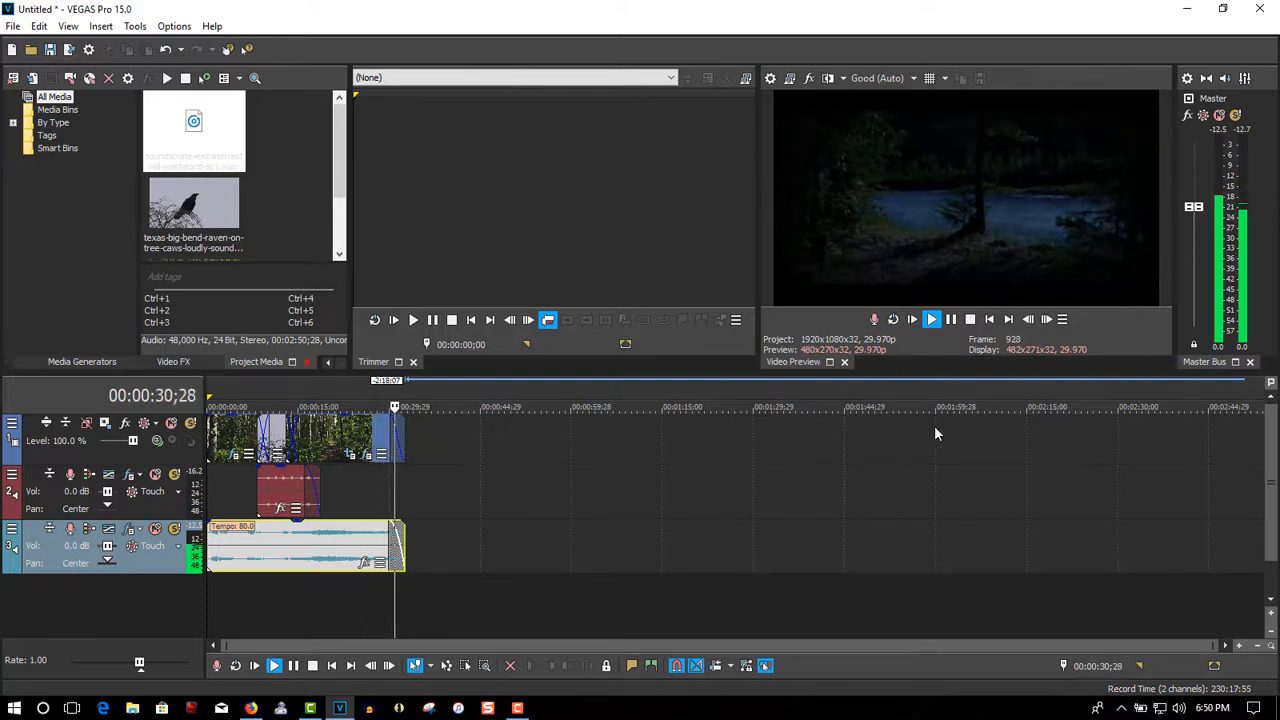
pyautogui.click(950, 319)
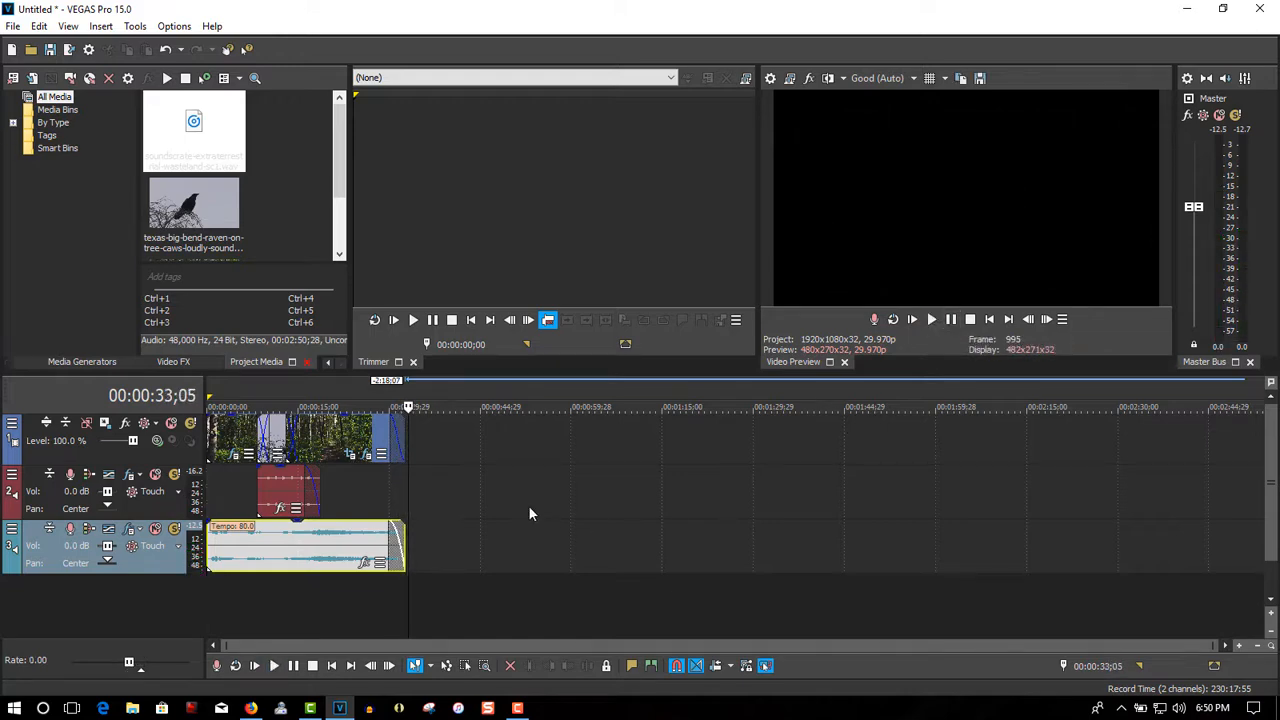